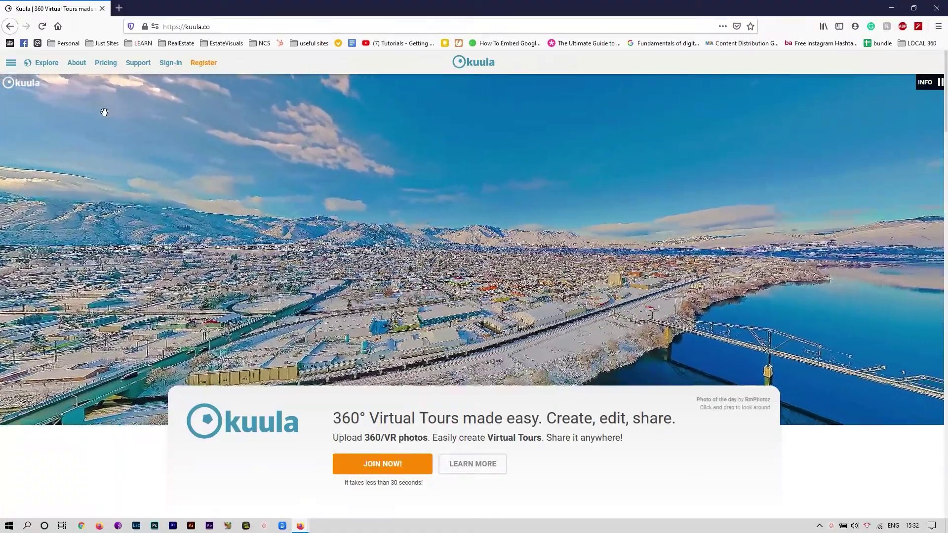
- Sign in with the saved account credentials and open the account's own list of tours
{"action": "left_click", "coordinate": [165, 63]}
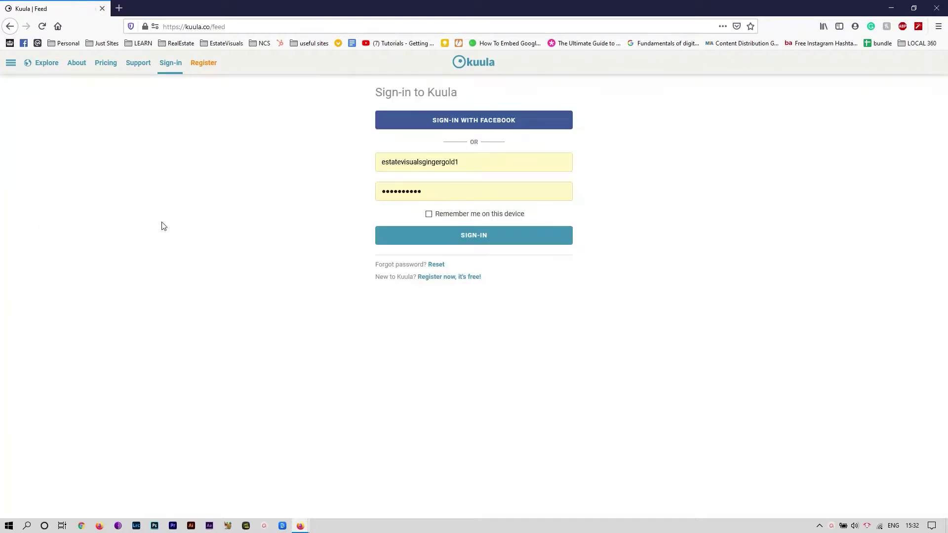
{"action": "left_click", "coordinate": [439, 214]}
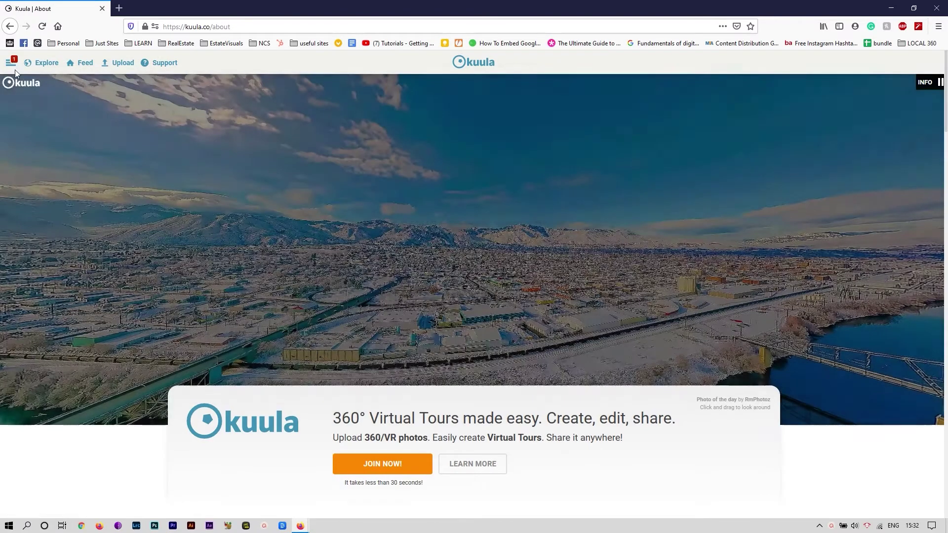
{"action": "left_click", "coordinate": [15, 69]}
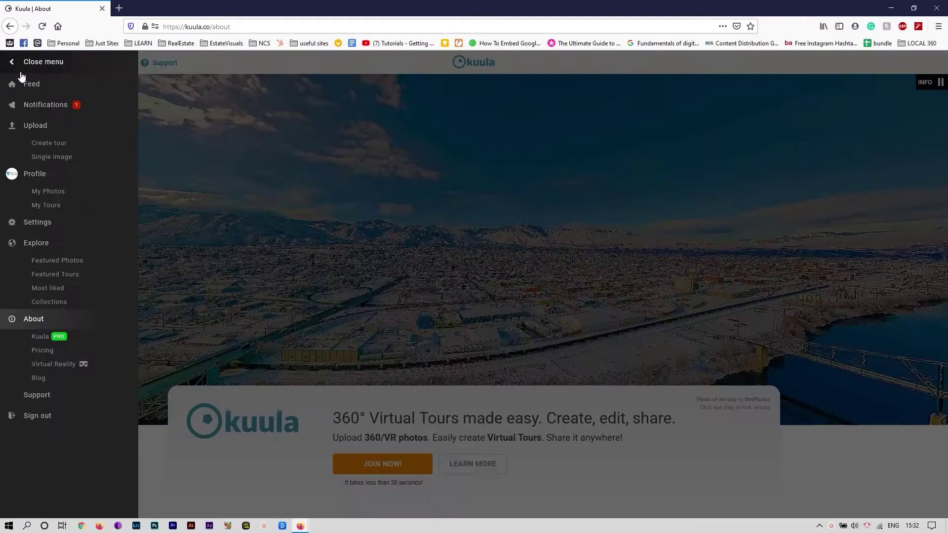
{"action": "left_click", "coordinate": [48, 205]}
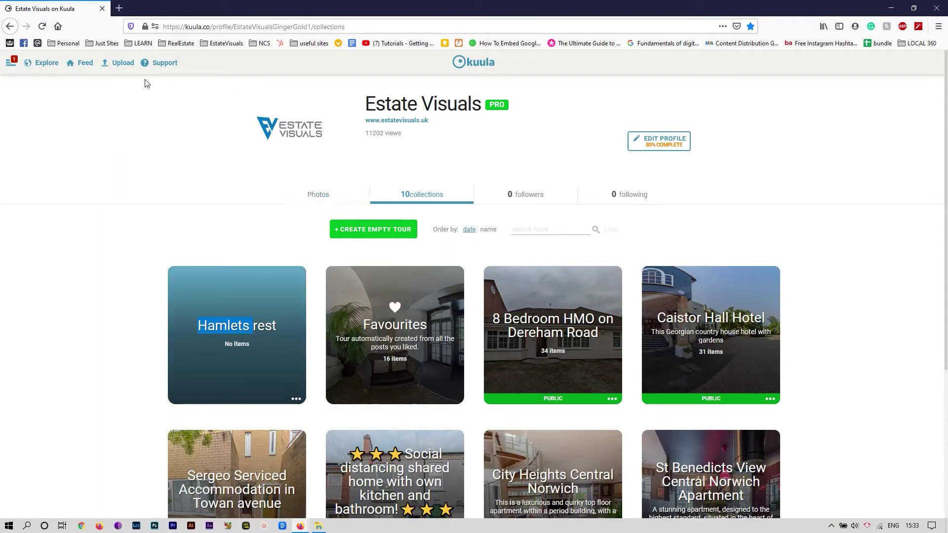
- Start creating a new tour and name it Hamlets rest
{"action": "mouse_move", "coordinate": [120, 62]}
{"action": "left_click", "coordinate": [129, 88]}
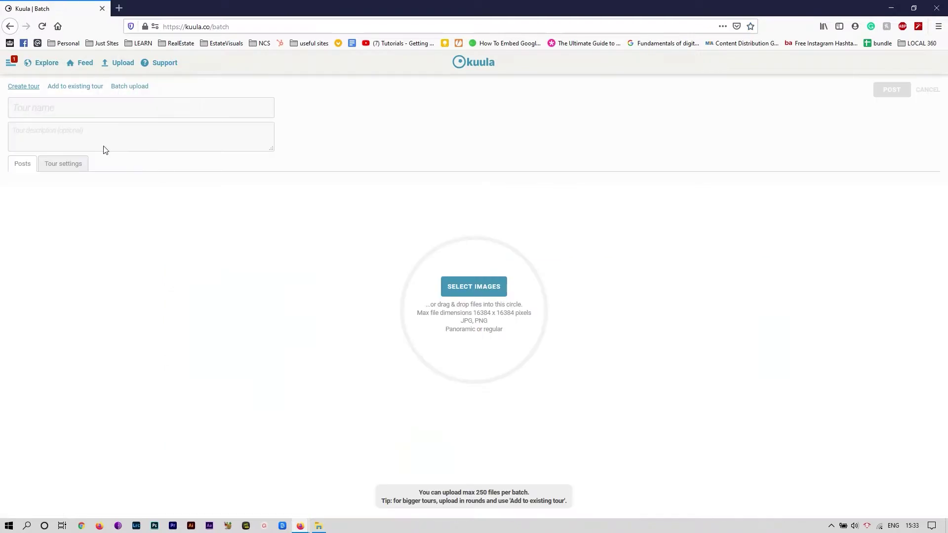
{"action": "left_click", "coordinate": [71, 114]}
{"action": "type", "text": "Hamlets rest"}
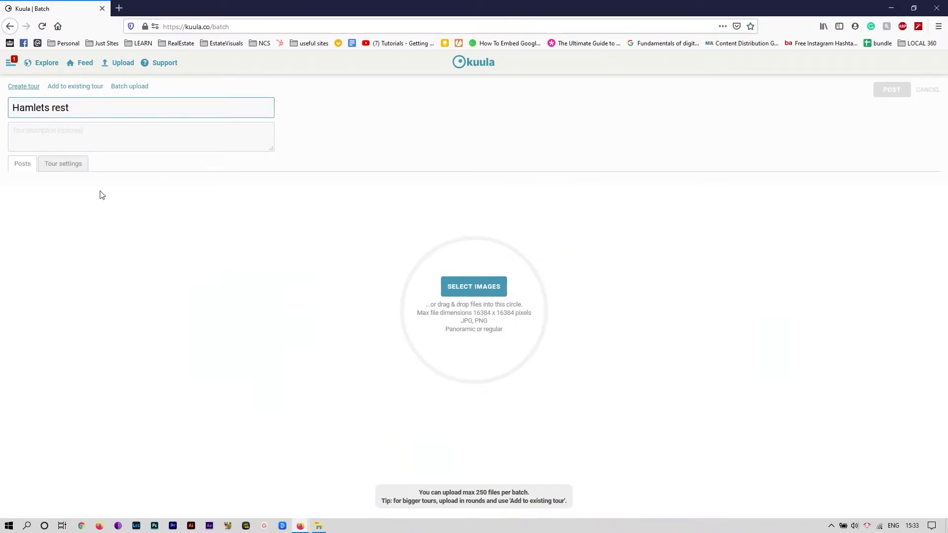
- Start selecting images for the tour and browse drive D to the Hamlets rest project folder under EV, CLIENTS, 2021
{"action": "left_click", "coordinate": [463, 286]}
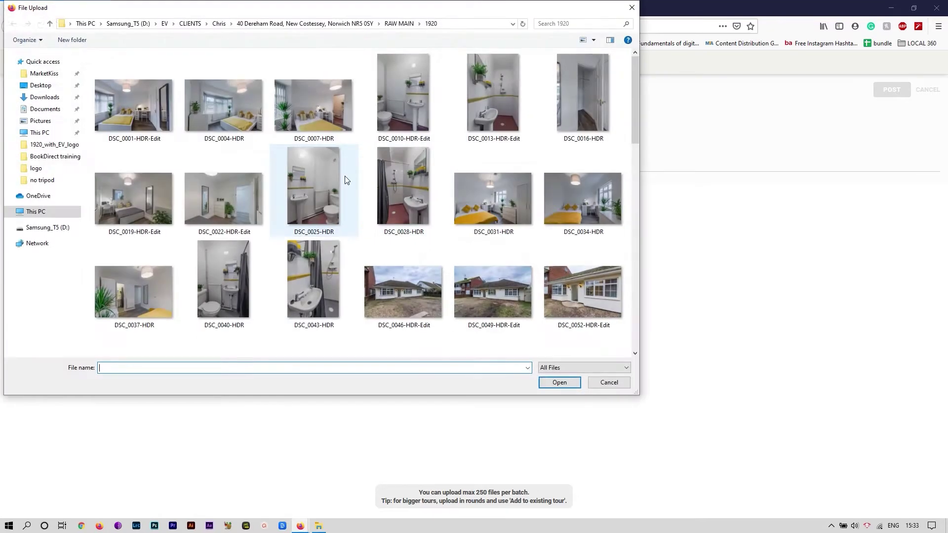
{"action": "left_click", "coordinate": [48, 228]}
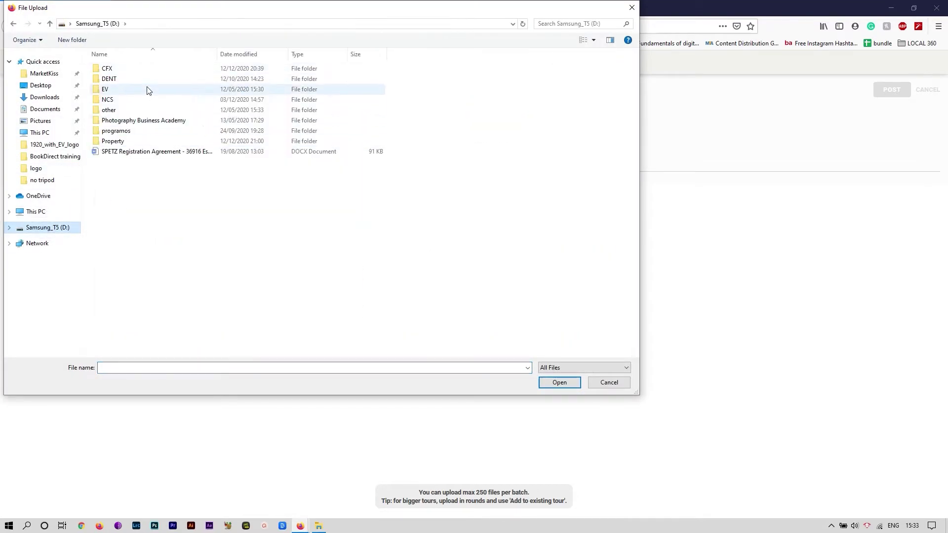
{"action": "double_click", "coordinate": [128, 89]}
{"action": "double_click", "coordinate": [113, 69]}
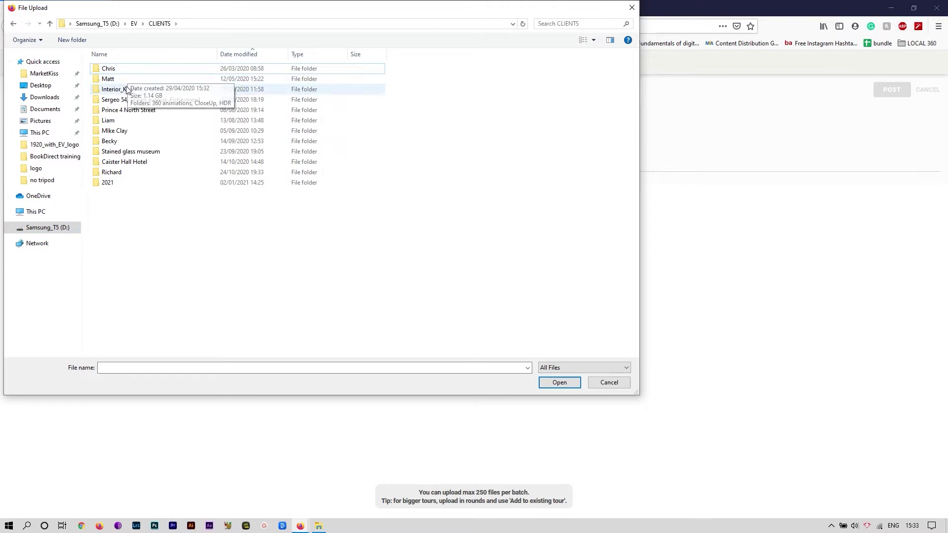
{"action": "double_click", "coordinate": [110, 183]}
{"action": "double_click", "coordinate": [117, 72]}
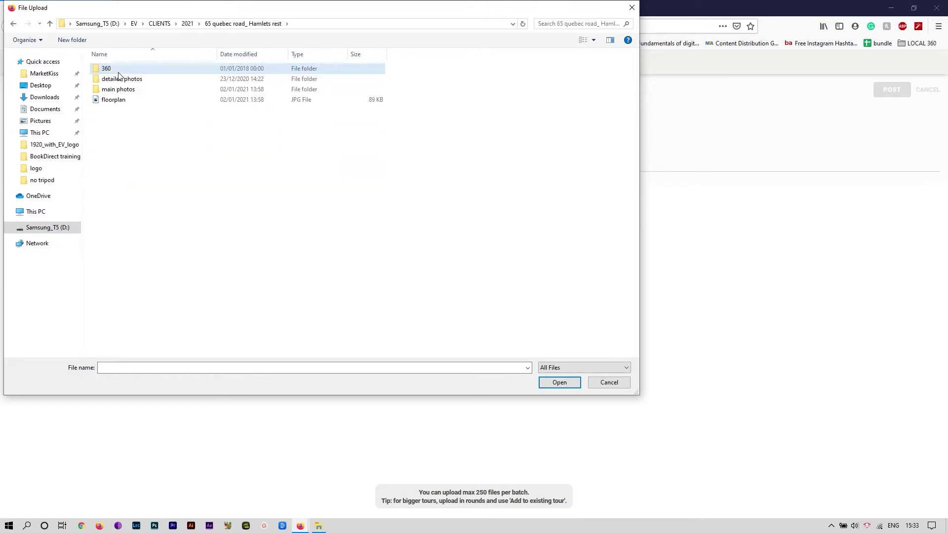
- Upload all panoramas from the project's 360, exported, FULL JPG 360, no tripod folder
{"action": "double_click", "coordinate": [118, 69]}
{"action": "double_click", "coordinate": [117, 78]}
{"action": "key", "text": "alt+Left"}
{"action": "left_click", "coordinate": [119, 69]}
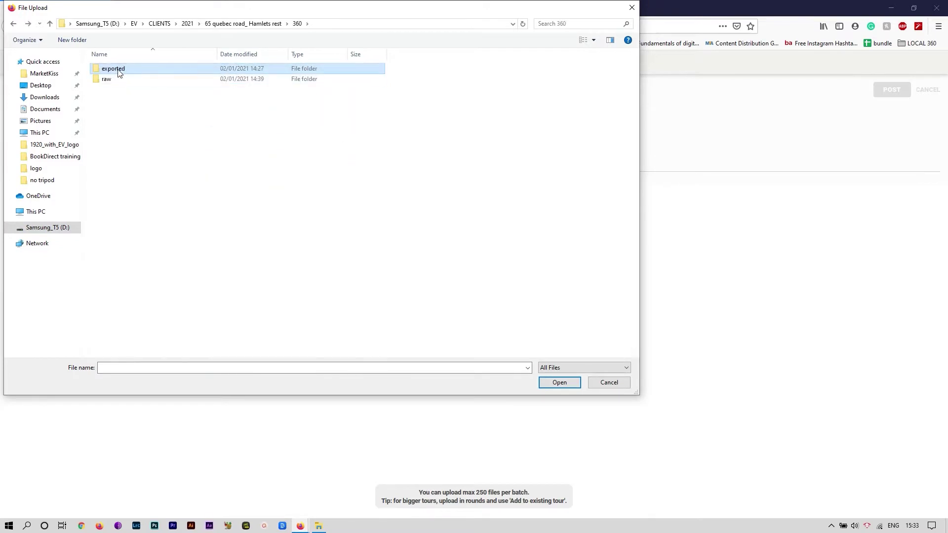
{"action": "double_click", "coordinate": [118, 72]}
{"action": "double_click", "coordinate": [118, 76]}
{"action": "double_click", "coordinate": [117, 79]}
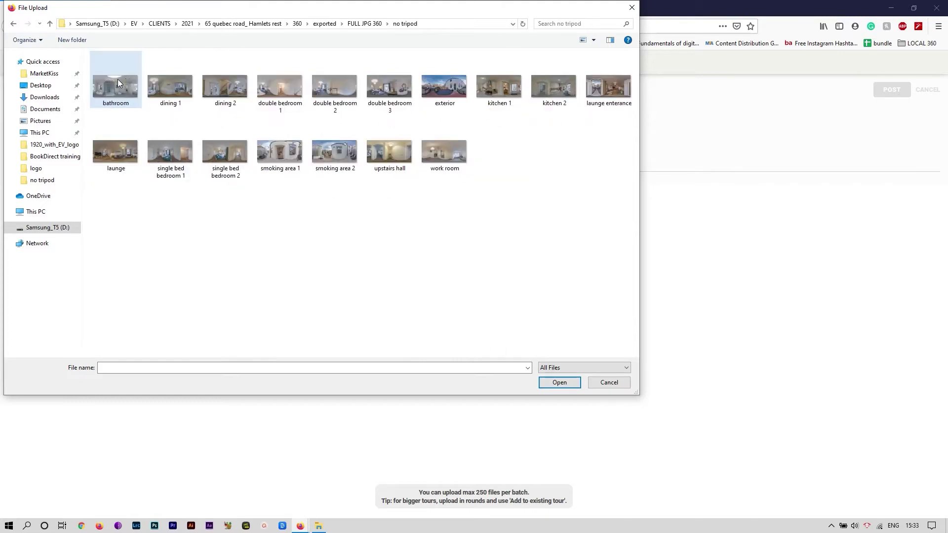
{"action": "left_click", "coordinate": [129, 84]}
{"action": "key", "text": "ctrl+a"}
{"action": "left_click", "coordinate": [561, 382]}
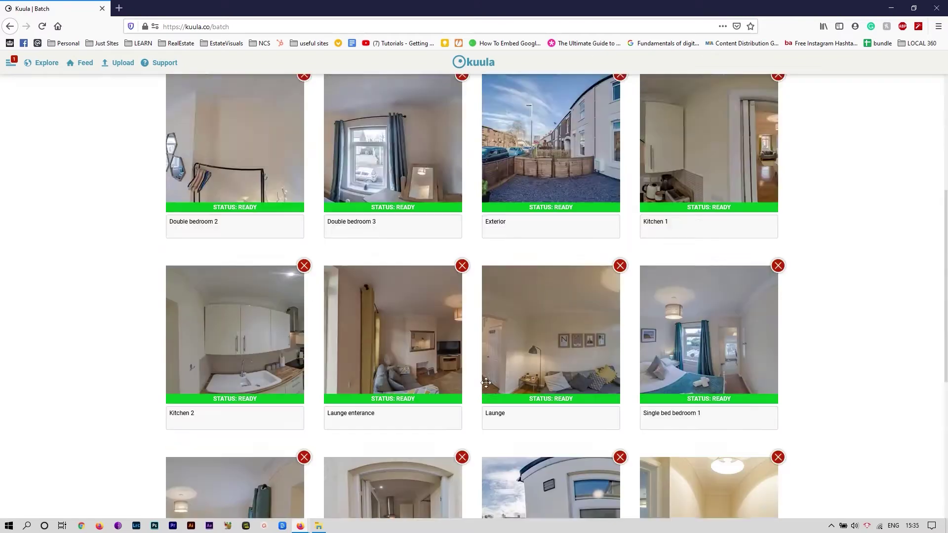
- Move the Exterior photo to the first place in the tour order
{"action": "scroll", "coordinate": [486, 383], "scroll_direction": "up", "scroll_amount": 1}
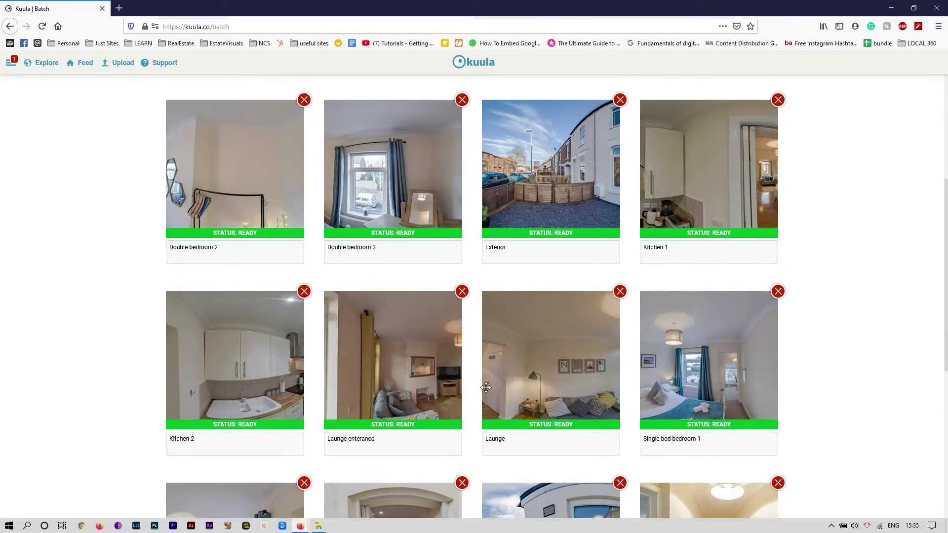
{"action": "scroll", "coordinate": [491, 381], "scroll_direction": "up", "scroll_amount": 5}
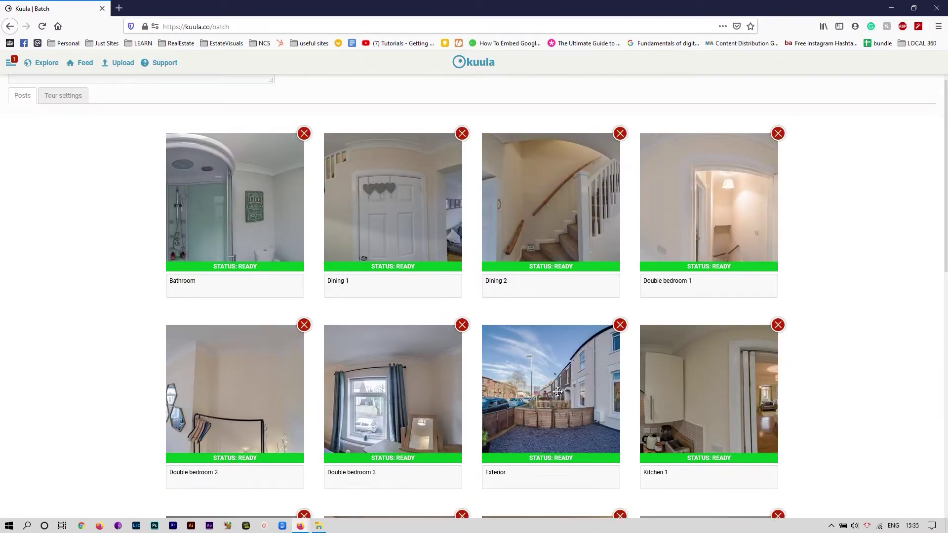
{"action": "mouse_move", "coordinate": [557, 395]}
{"action": "left_mouse_down"}
{"action": "mouse_move", "coordinate": [222, 186]}
{"action": "mouse_move", "coordinate": [205, 212]}
{"action": "left_mouse_up"}
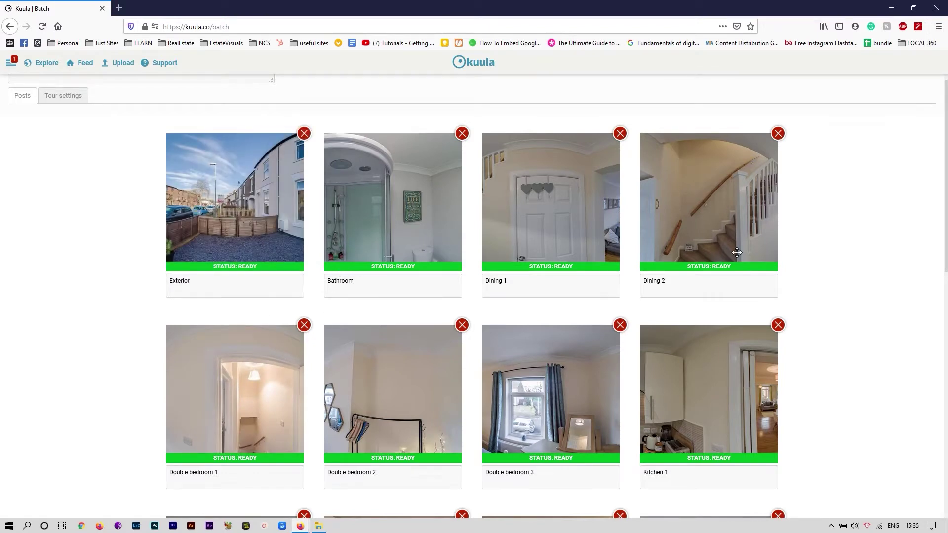
- Move the Launge enterance photo to second place, directly after Exterior
{"action": "scroll", "coordinate": [737, 252], "scroll_direction": "down", "scroll_amount": 3}
{"action": "scroll", "coordinate": [375, 389], "scroll_direction": "down", "scroll_amount": 3}
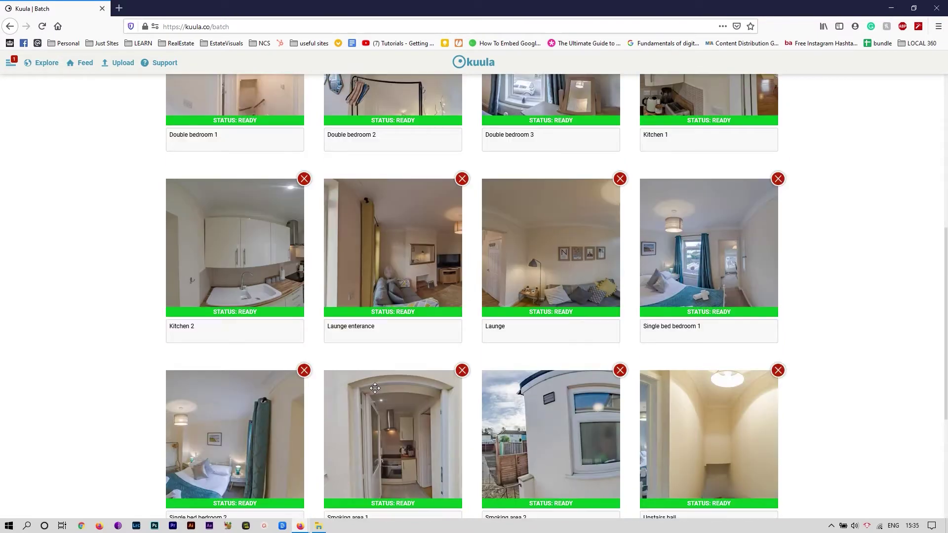
{"action": "scroll", "coordinate": [568, 425], "scroll_direction": "down", "scroll_amount": 1}
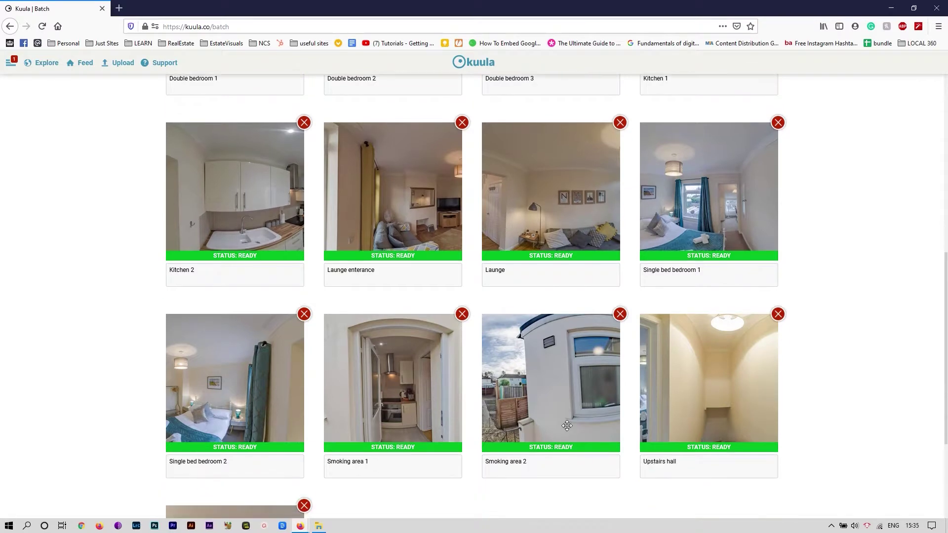
{"action": "scroll", "coordinate": [567, 423], "scroll_direction": "down", "scroll_amount": 2}
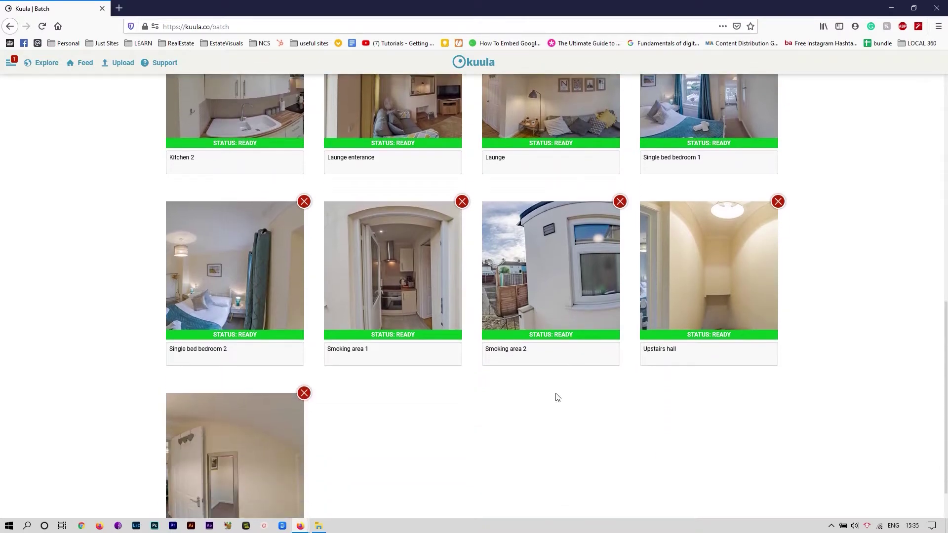
{"action": "scroll", "coordinate": [558, 398], "scroll_direction": "up", "scroll_amount": 3}
{"action": "scroll", "coordinate": [284, 339], "scroll_direction": "up", "scroll_amount": 4}
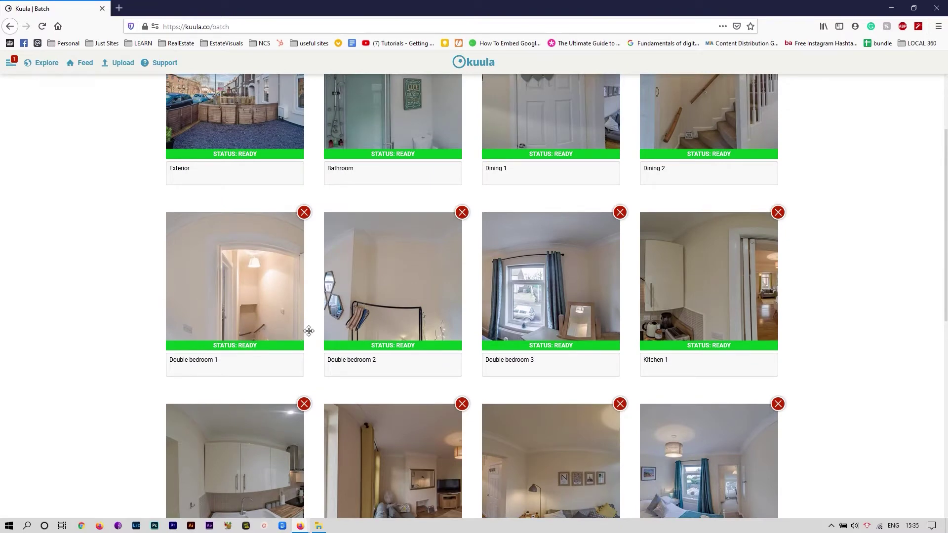
{"action": "scroll", "coordinate": [309, 331], "scroll_direction": "down", "scroll_amount": 3}
{"action": "left_click_drag", "start_coordinate": [410, 331], "coordinate": [331, 119]}
{"action": "scroll", "coordinate": [372, 250], "scroll_direction": "up", "scroll_amount": 3}
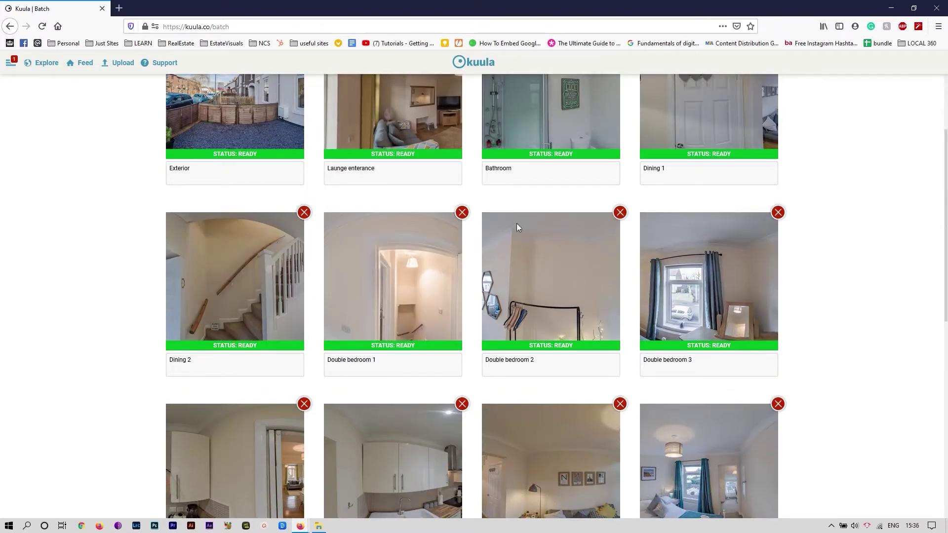
- Move the Launge photo to third place, directly after Launge enterance
{"action": "scroll", "coordinate": [517, 224], "scroll_direction": "down", "scroll_amount": 5}
{"action": "scroll", "coordinate": [520, 307], "scroll_direction": "up", "scroll_amount": 5}
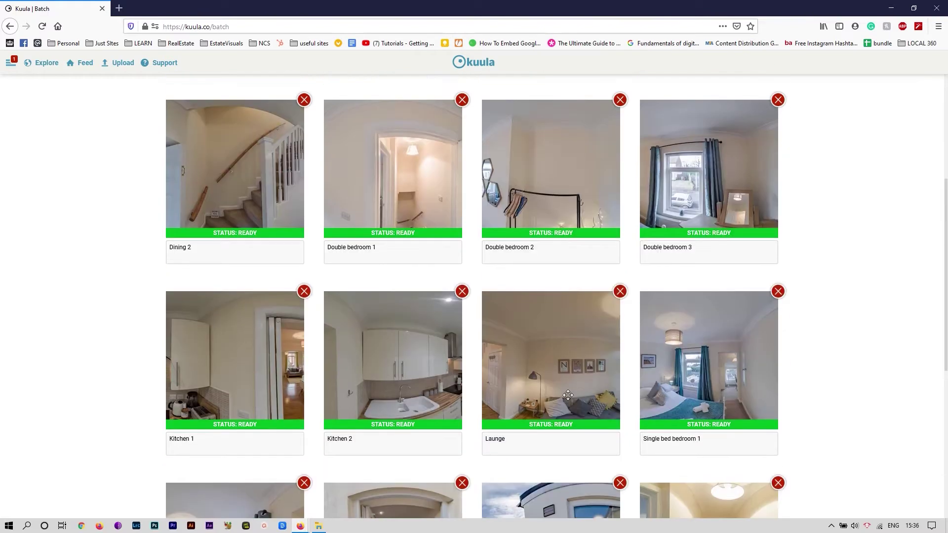
{"action": "left_click_drag", "start_coordinate": [564, 461], "coordinate": [509, 138]}
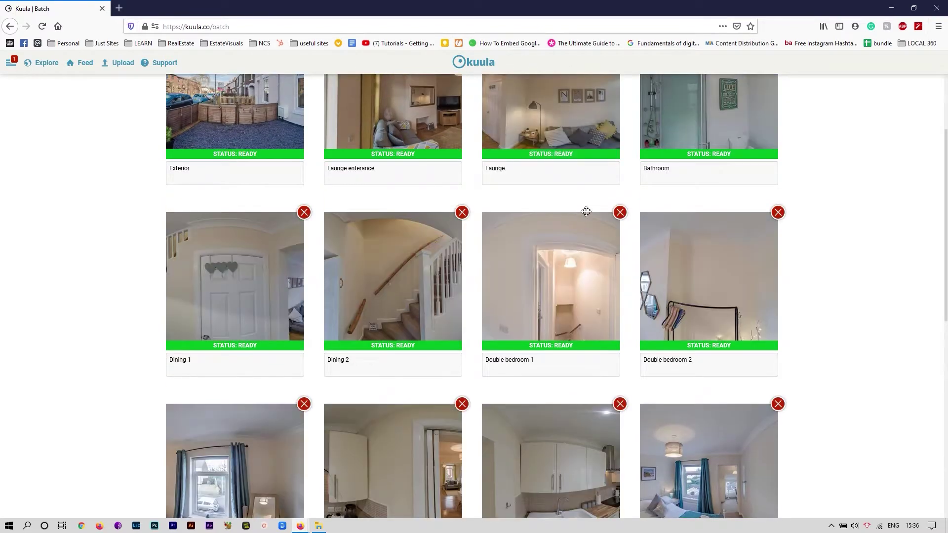
- Place the Dining 1 and Dining 2 photos directly after Launge and post the tour
{"action": "left_click_drag", "start_coordinate": [208, 316], "coordinate": [644, 129]}
{"action": "left_click_drag", "start_coordinate": [373, 319], "coordinate": [464, 288]}
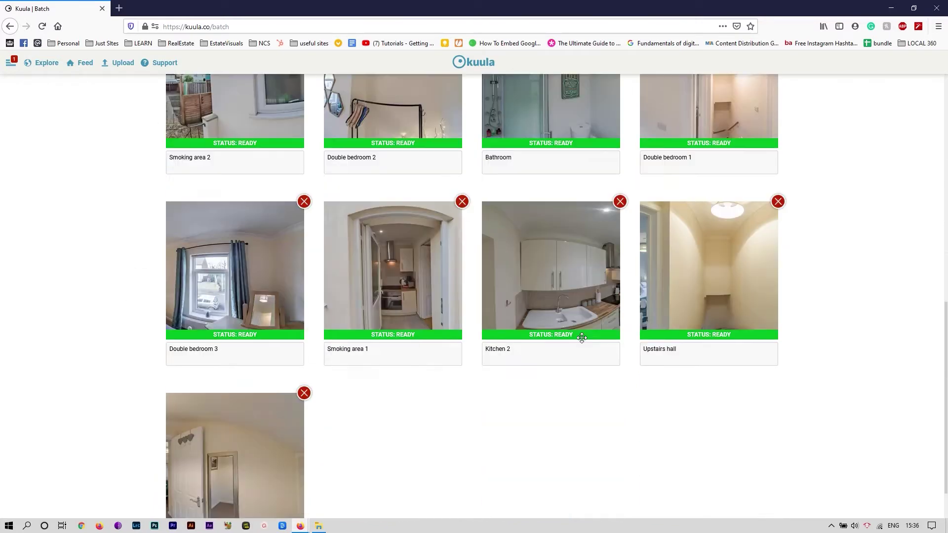
{"action": "scroll", "coordinate": [582, 338], "scroll_direction": "up", "scroll_amount": 11}
{"action": "left_click", "coordinate": [884, 92]}
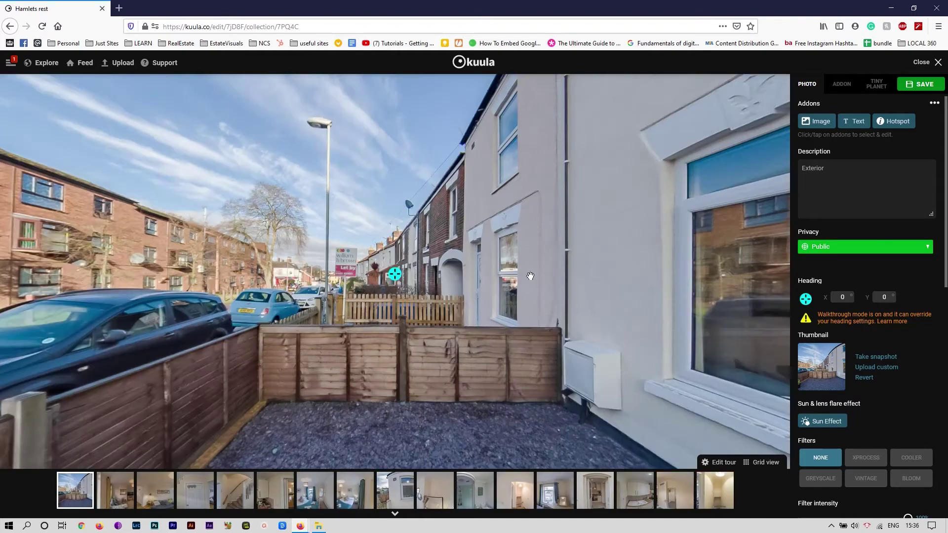
- Set the Exterior panorama's level correction to -8° and check its level towards the front door and the street
{"action": "left_click_drag", "start_coordinate": [434, 291], "coordinate": [297, 295]}
{"action": "left_click_drag", "start_coordinate": [657, 297], "coordinate": [343, 270]}
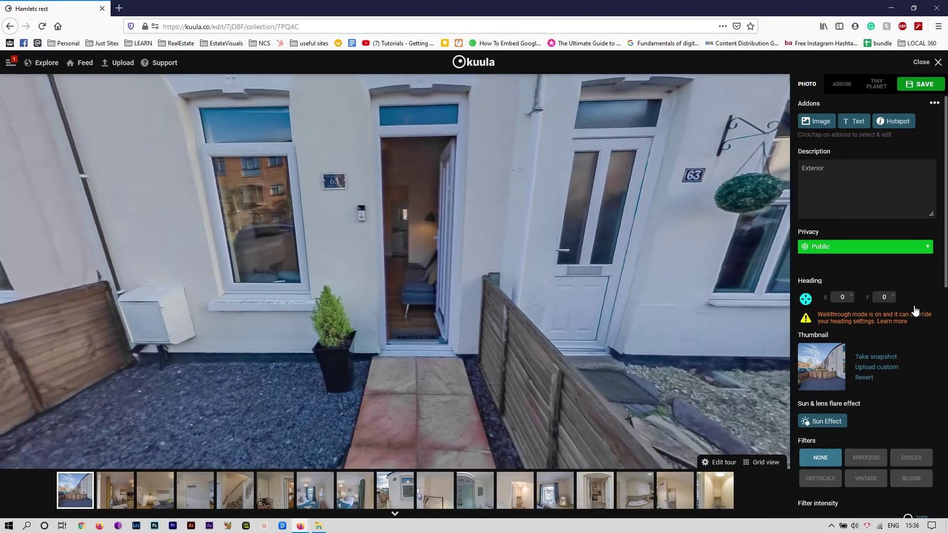
{"action": "scroll", "coordinate": [915, 310], "scroll_direction": "down", "scroll_amount": 7}
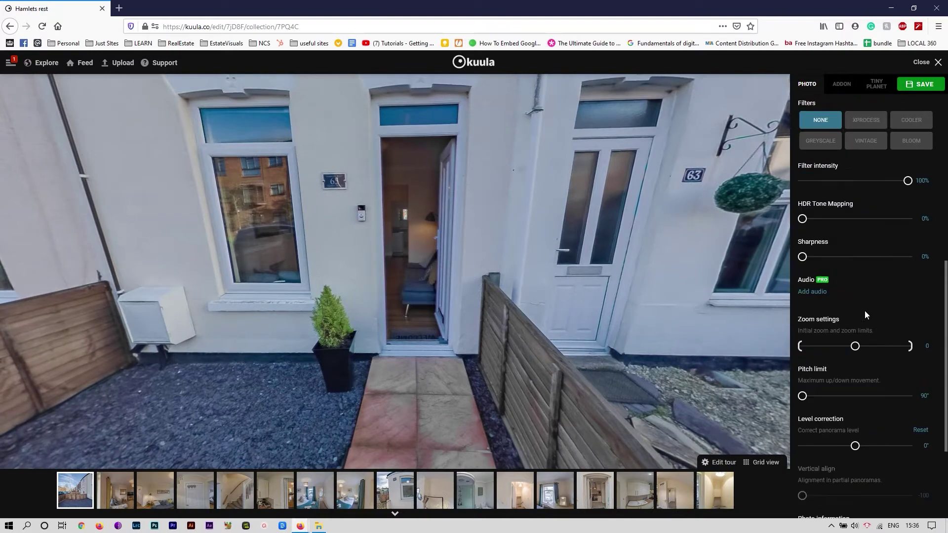
{"action": "scroll", "coordinate": [876, 327], "scroll_direction": "down", "scroll_amount": 3}
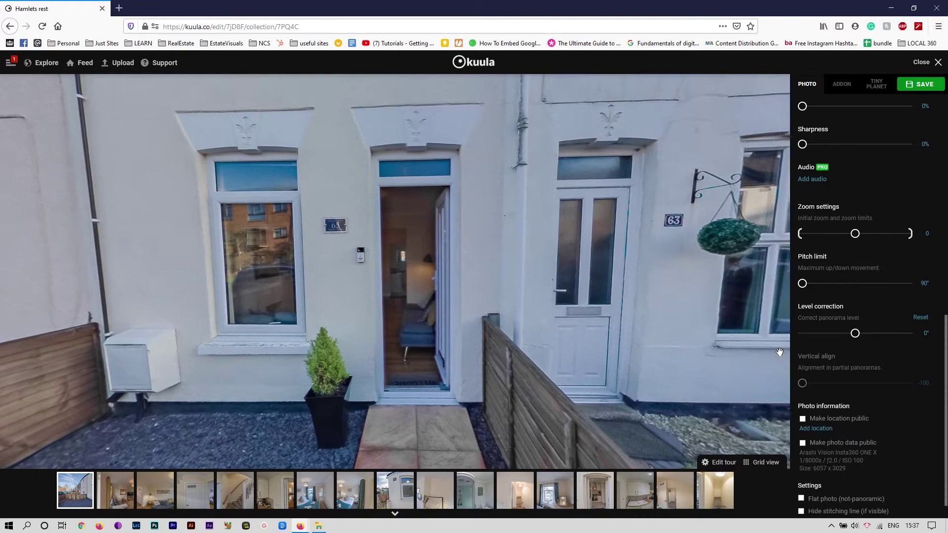
{"action": "left_click_drag", "start_coordinate": [854, 335], "coordinate": [844, 336]}
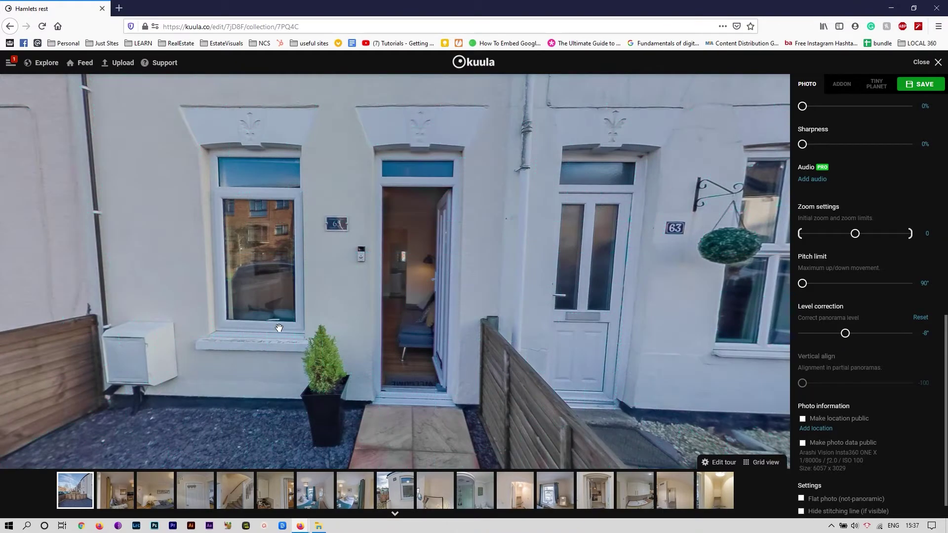
{"action": "left_click_drag", "start_coordinate": [280, 326], "coordinate": [461, 339]}
{"action": "left_click_drag", "start_coordinate": [396, 340], "coordinate": [418, 313]}
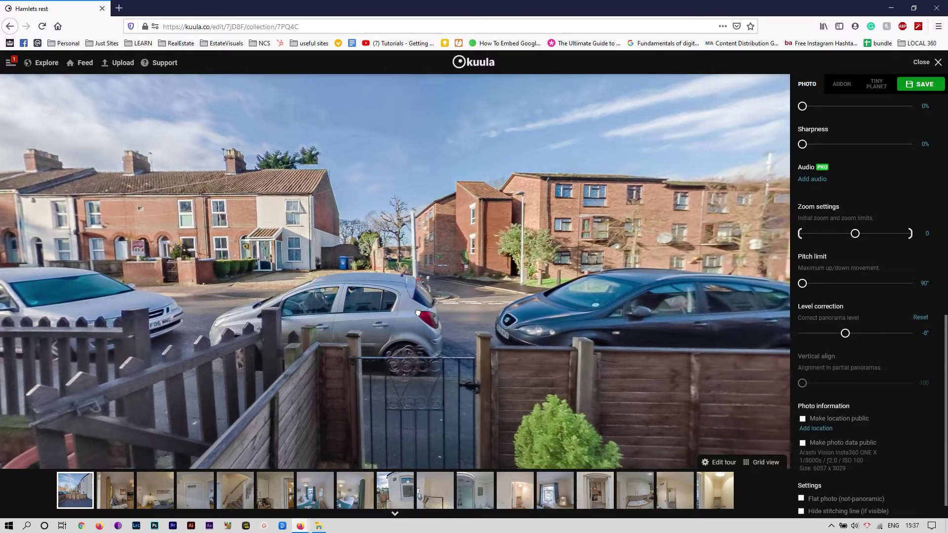
{"action": "left_click", "coordinate": [845, 334]}
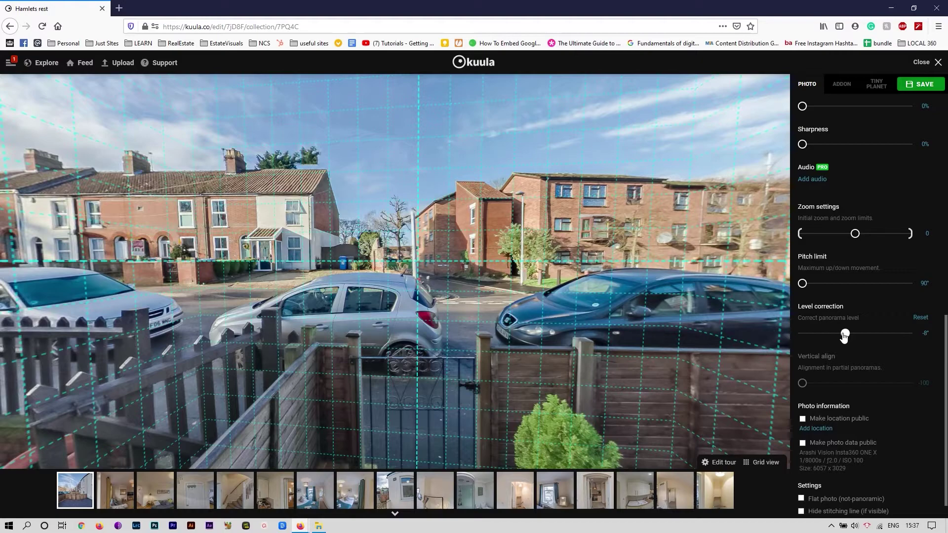
- Frame the house front with its open door, take it as the Exterior thumbnail and set the heading to X 58, Y 2
{"action": "left_click_drag", "start_coordinate": [780, 340], "coordinate": [220, 268]}
{"action": "scroll", "coordinate": [922, 230], "scroll_direction": "up", "scroll_amount": 8}
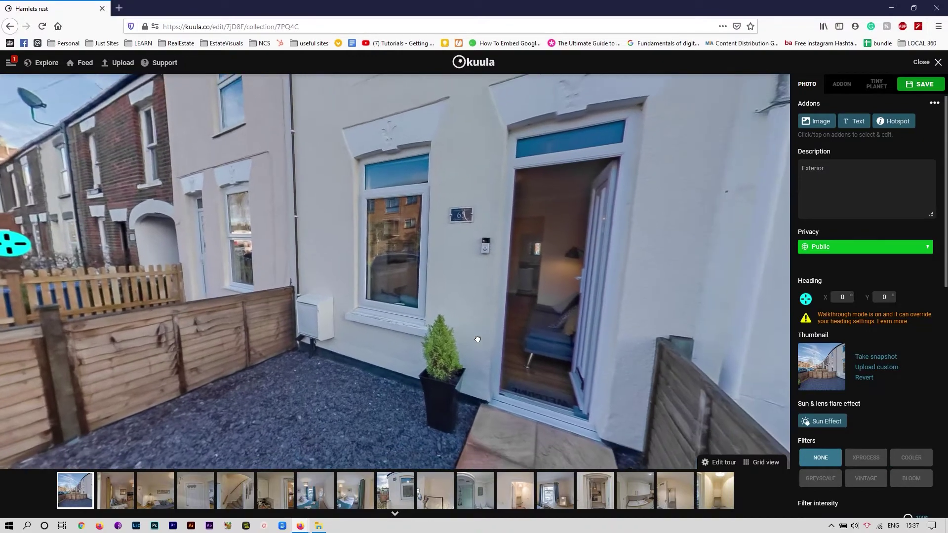
{"action": "left_click", "coordinate": [888, 359]}
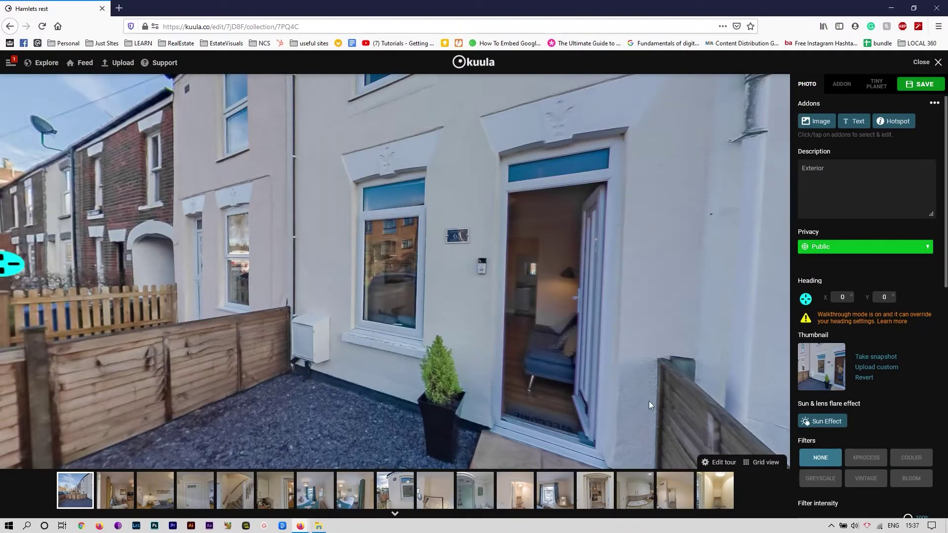
{"action": "left_click", "coordinate": [806, 299]}
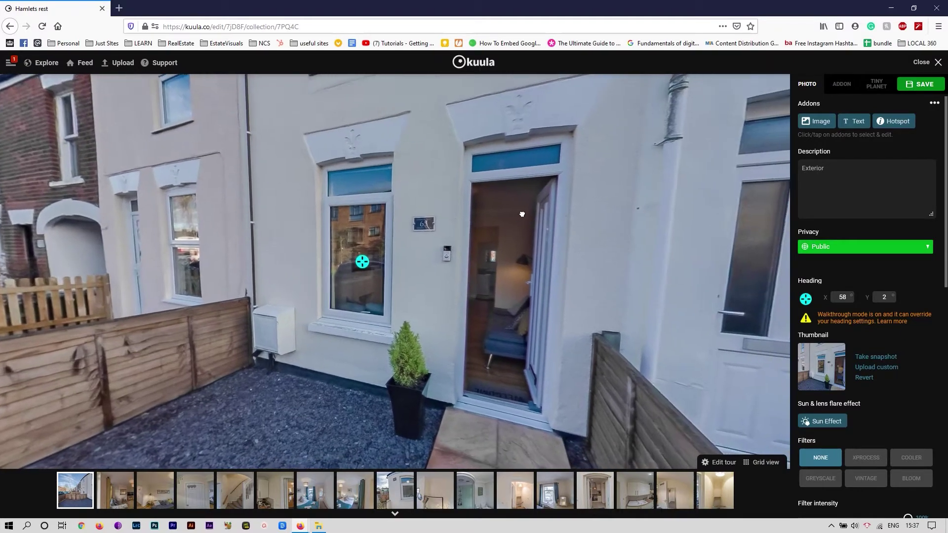
- Add a hotspot with the Estate Visuals logo and place it with Floor positioning on the red paved path
{"action": "left_click", "coordinate": [898, 125]}
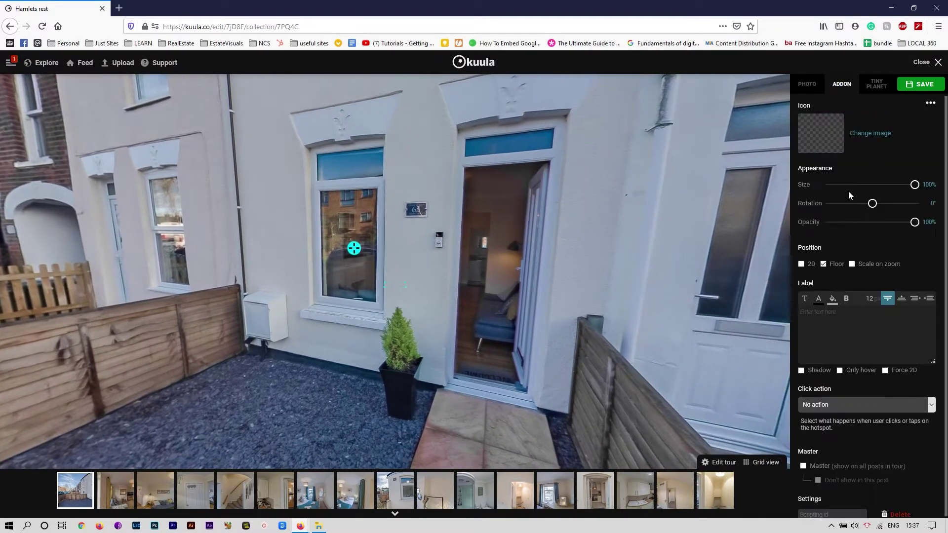
{"action": "left_click", "coordinate": [869, 134]}
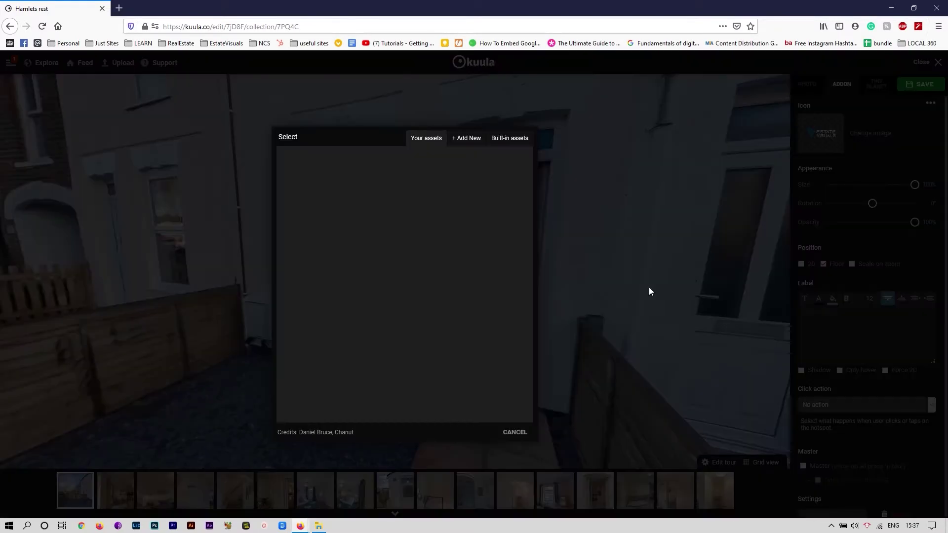
{"action": "left_click", "coordinate": [515, 432]}
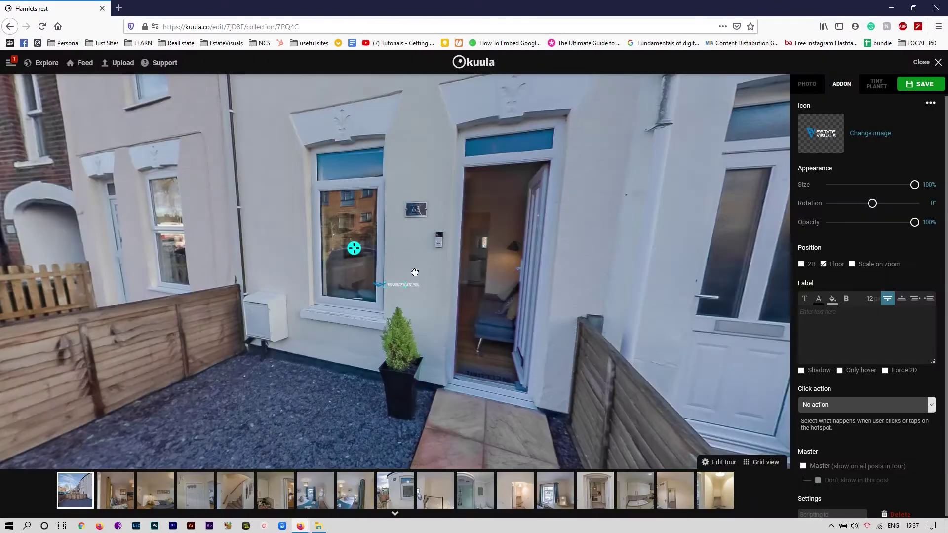
{"action": "left_click_drag", "start_coordinate": [402, 333], "coordinate": [422, 384]}
{"action": "left_click_drag", "start_coordinate": [585, 348], "coordinate": [591, 212]}
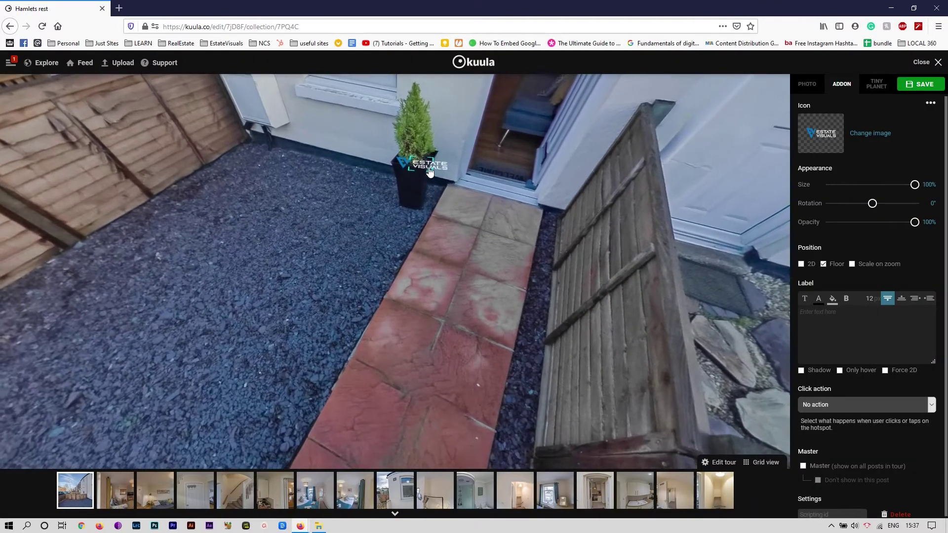
{"action": "left_click_drag", "start_coordinate": [430, 173], "coordinate": [401, 282]}
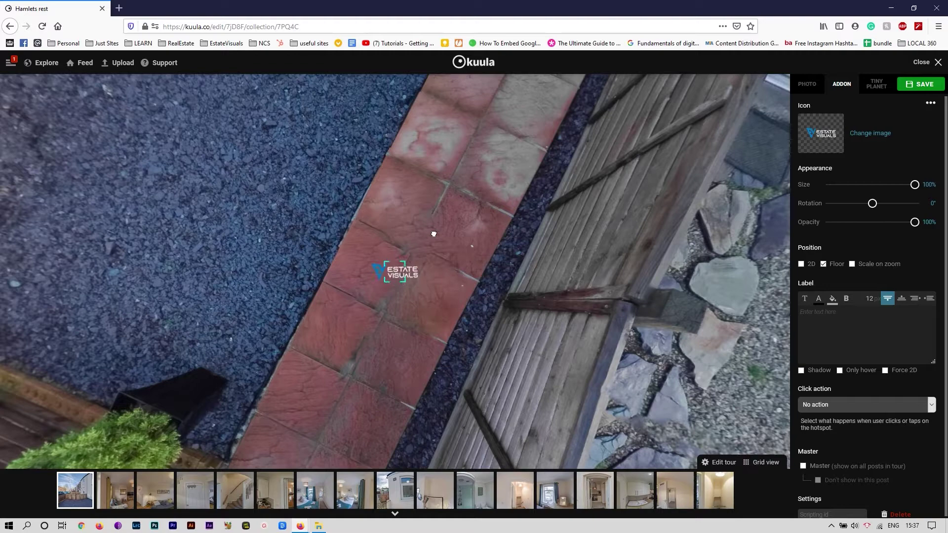
{"action": "left_click_drag", "start_coordinate": [434, 234], "coordinate": [283, 237]}
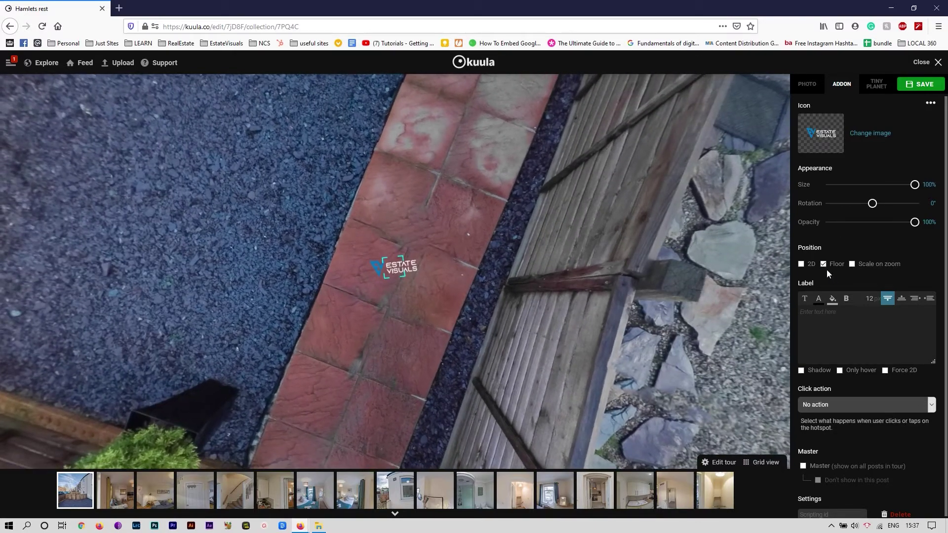
{"action": "left_click", "coordinate": [801, 265]}
{"action": "left_click", "coordinate": [824, 265]}
{"action": "left_click", "coordinate": [832, 404]}
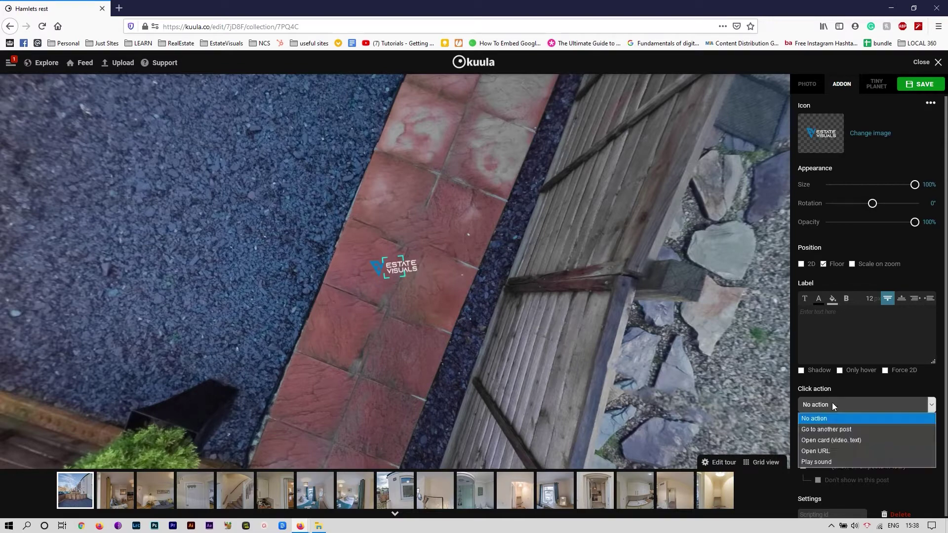
{"action": "left_click", "coordinate": [840, 452]}
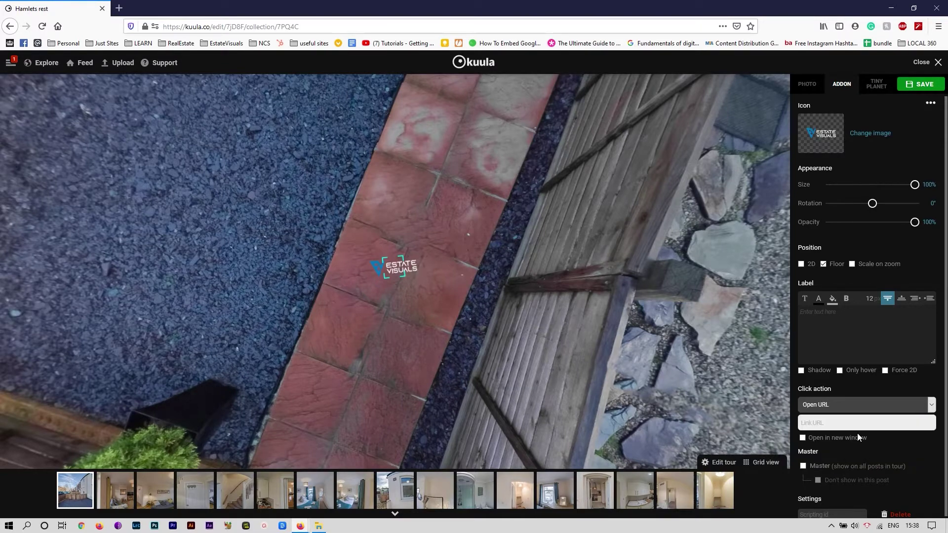
{"action": "left_click", "coordinate": [122, 9]}
{"action": "type", "text": "estatevisuals.uk"}
{"action": "key", "text": "Return"}
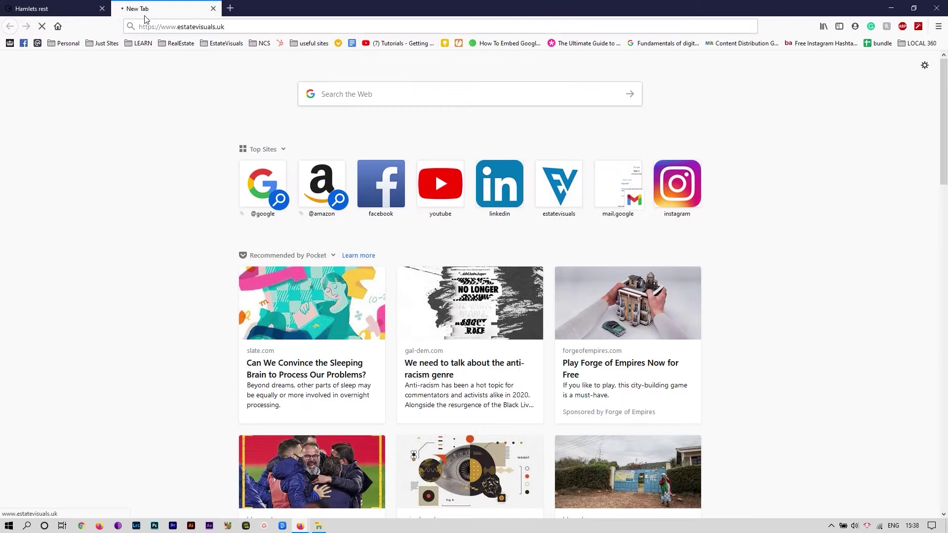
{"action": "left_click", "coordinate": [250, 31]}
{"action": "triple_click", "coordinate": [250, 30]}
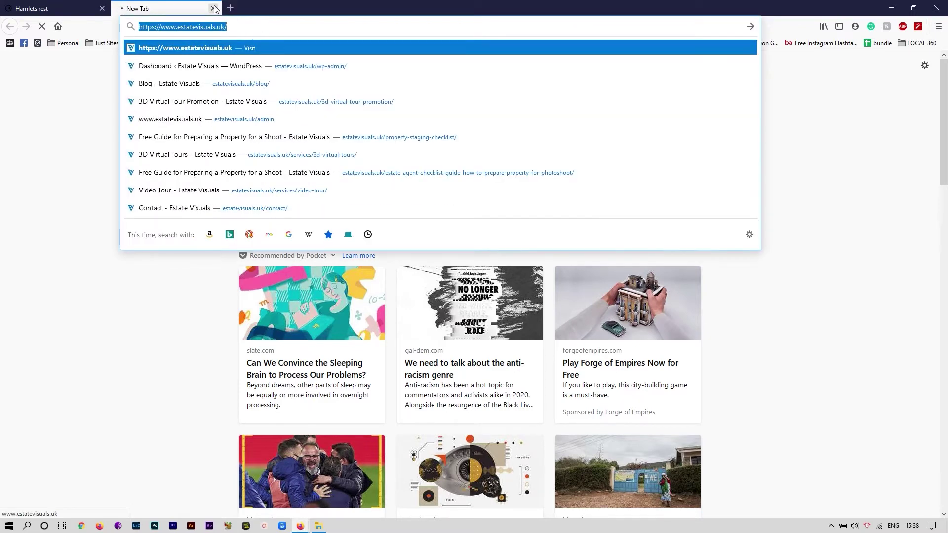
{"action": "left_click", "coordinate": [260, 29]}
{"action": "type", "text": "services/"}
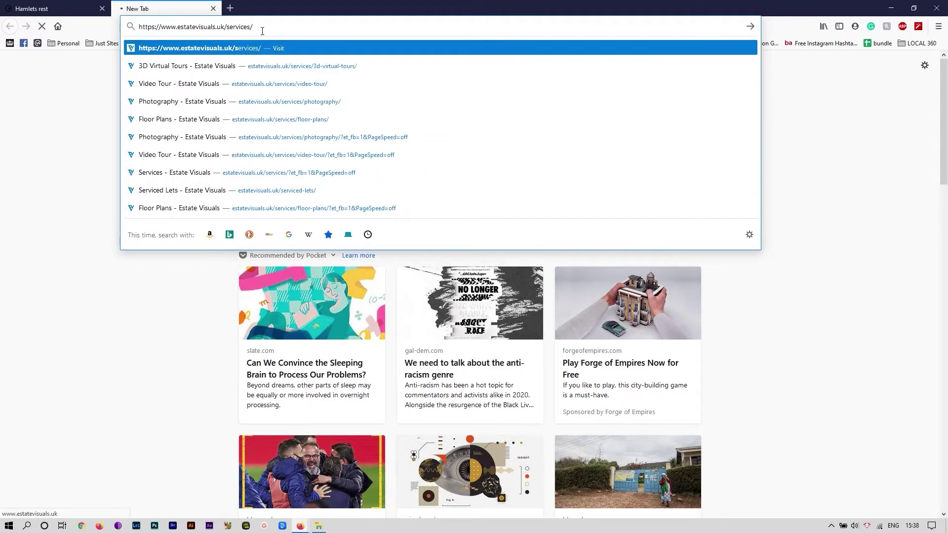
{"action": "type", "text": "3d-virtual-tours/"}
{"action": "left_click", "coordinate": [262, 31]}
{"action": "key", "text": "ctrl+a"}
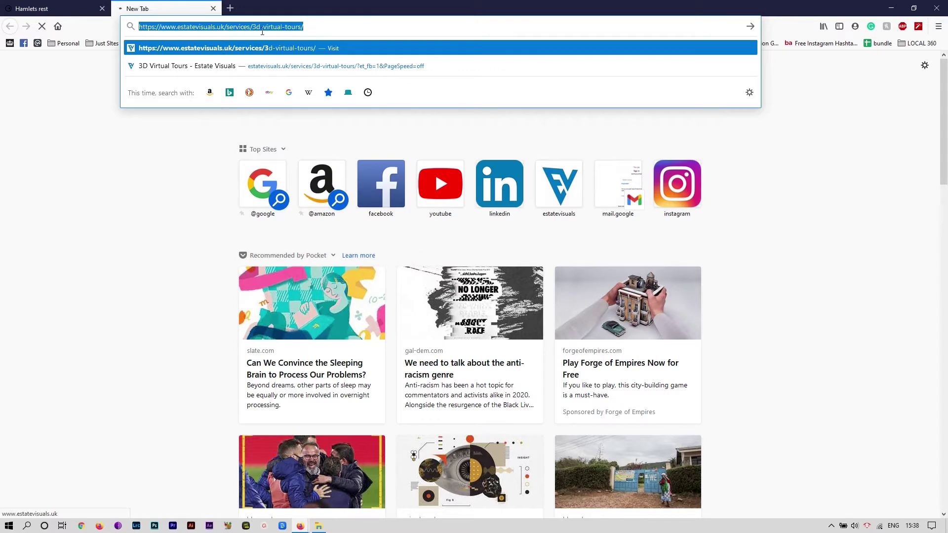
{"action": "left_click", "coordinate": [213, 9]}
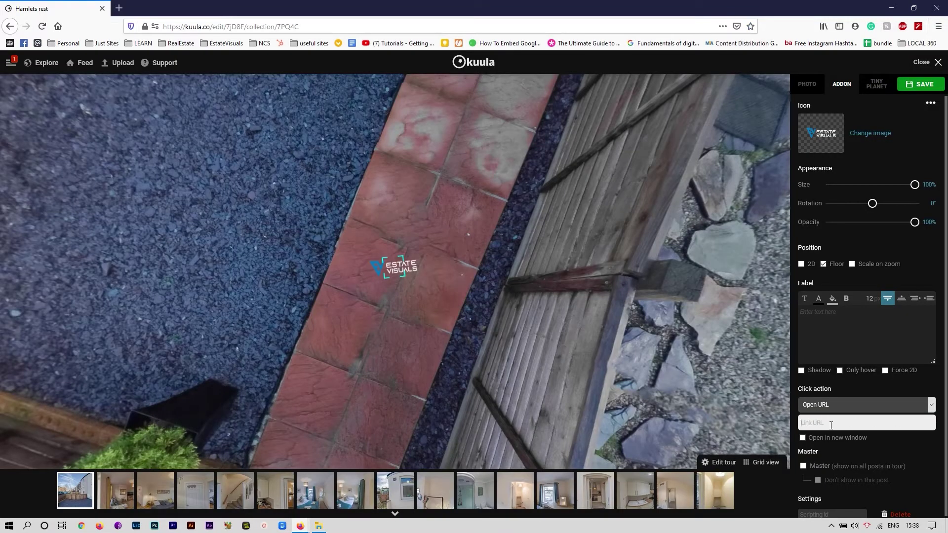
- Paste the copied address as the logo's link, enable Open in new window and Master, and save the post
{"action": "key", "text": "ctrl+v"}
{"action": "left_click", "coordinate": [803, 466]}
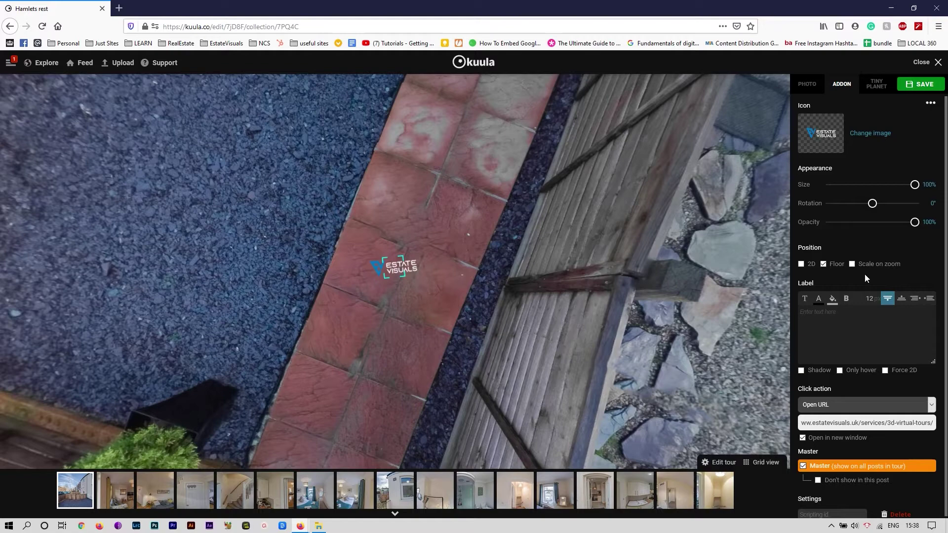
{"action": "left_click", "coordinate": [919, 84]}
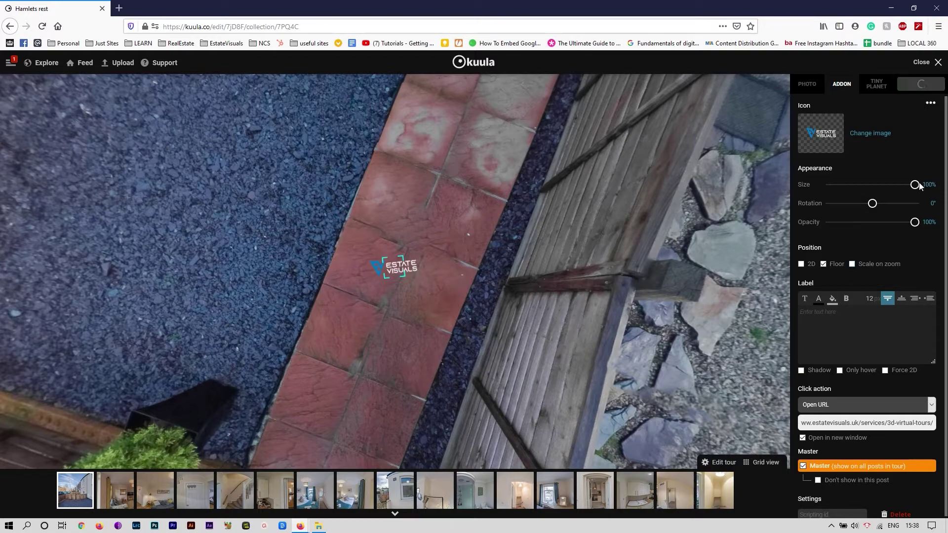
- Add another hotspot with the built-in white ring icon and place it on the path in front of the door
{"action": "left_click", "coordinate": [808, 85]}
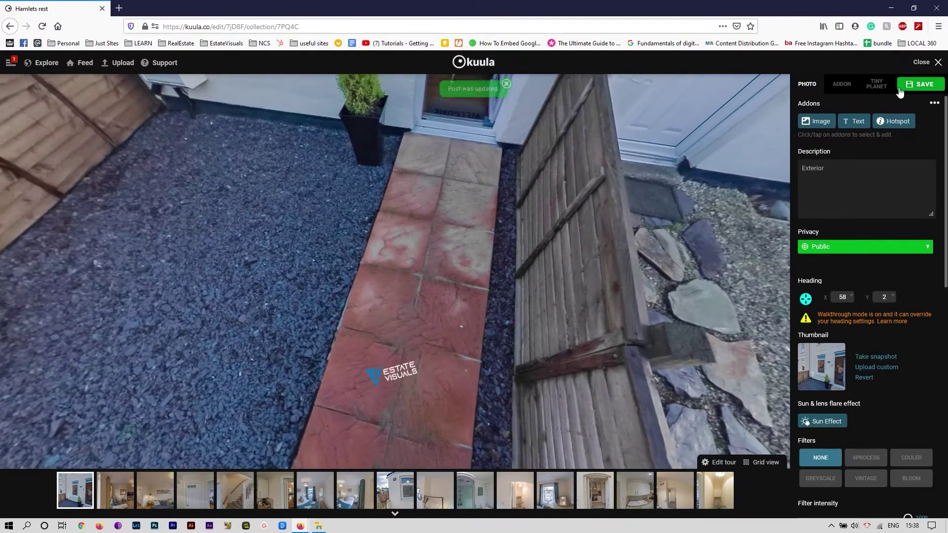
{"action": "left_click", "coordinate": [889, 122]}
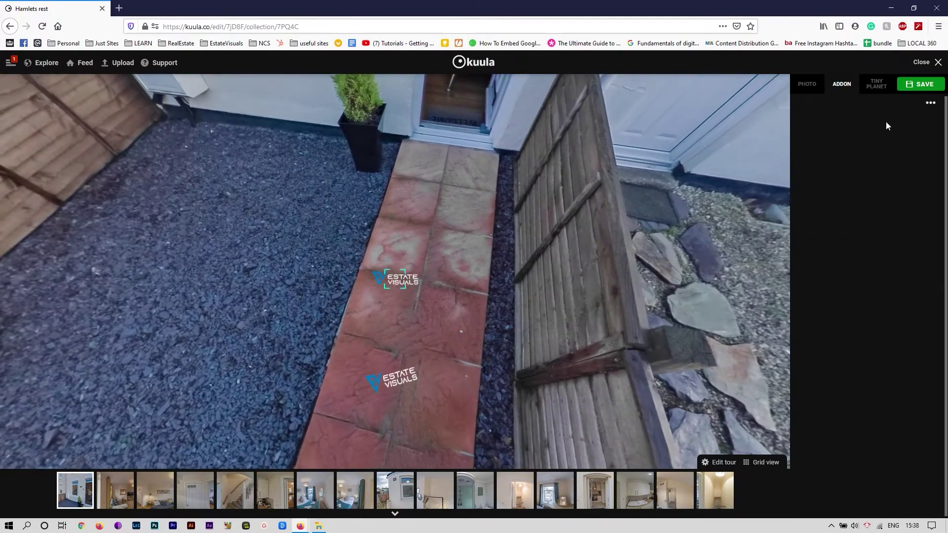
{"action": "left_click", "coordinate": [870, 133]}
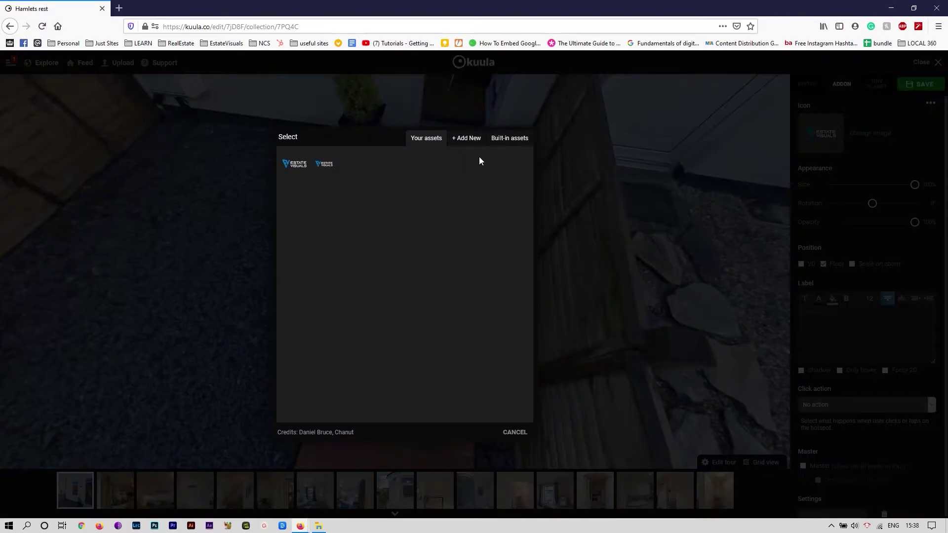
{"action": "left_click", "coordinate": [506, 140]}
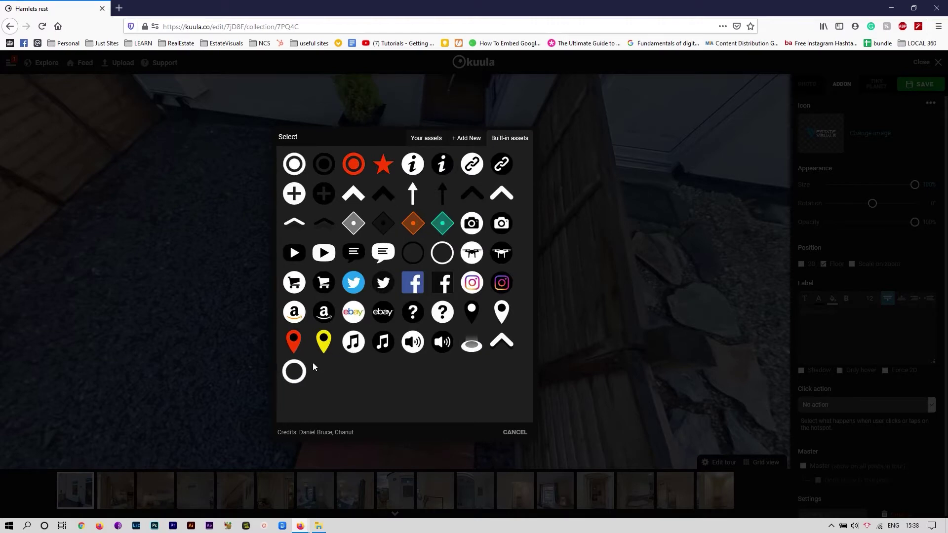
{"action": "left_click", "coordinate": [298, 375]}
{"action": "left_click_drag", "start_coordinate": [538, 296], "coordinate": [444, 316]}
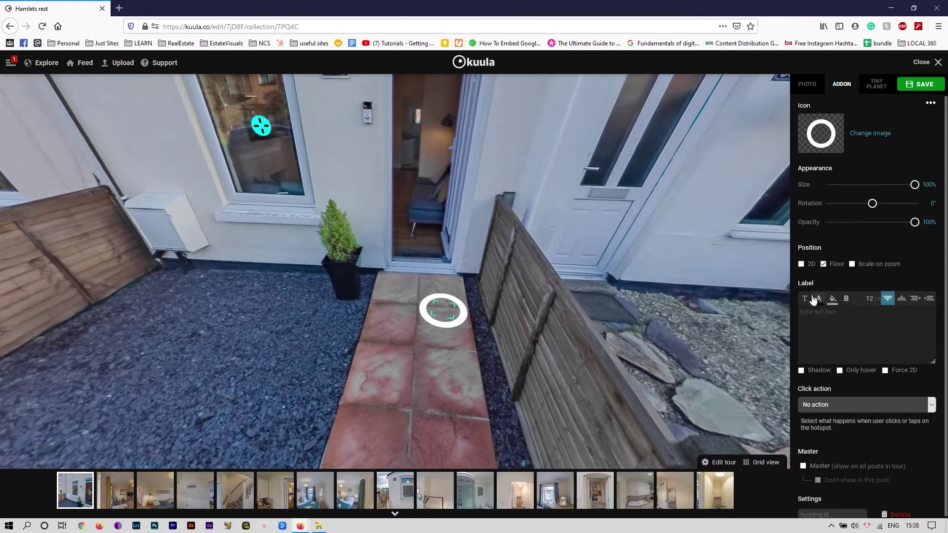
- Set the ring hotspot's opacity to 60% and size to 63%, and move it onto the front doorway's threshold
{"action": "left_click_drag", "start_coordinate": [916, 226], "coordinate": [887, 226]}
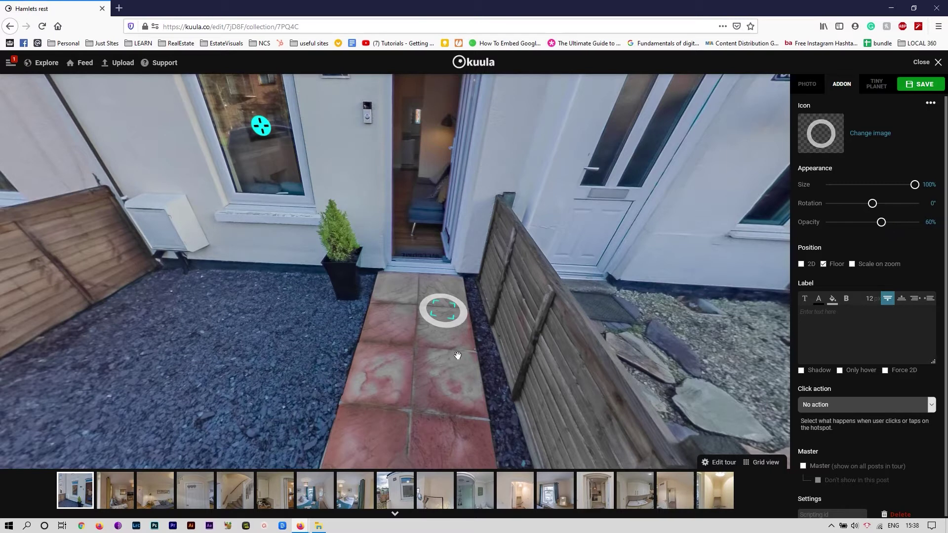
{"action": "left_click_drag", "start_coordinate": [452, 321], "coordinate": [423, 256]}
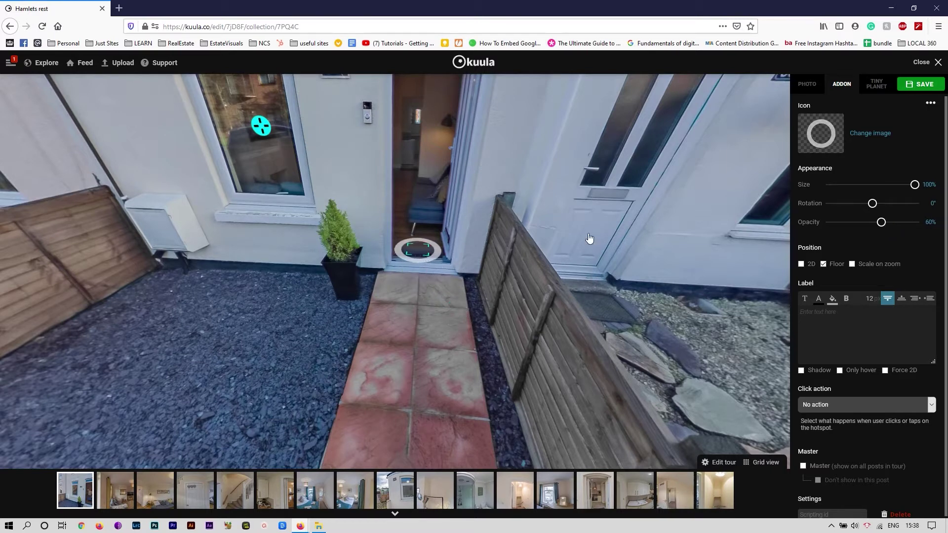
{"action": "left_click_drag", "start_coordinate": [905, 186], "coordinate": [890, 188]}
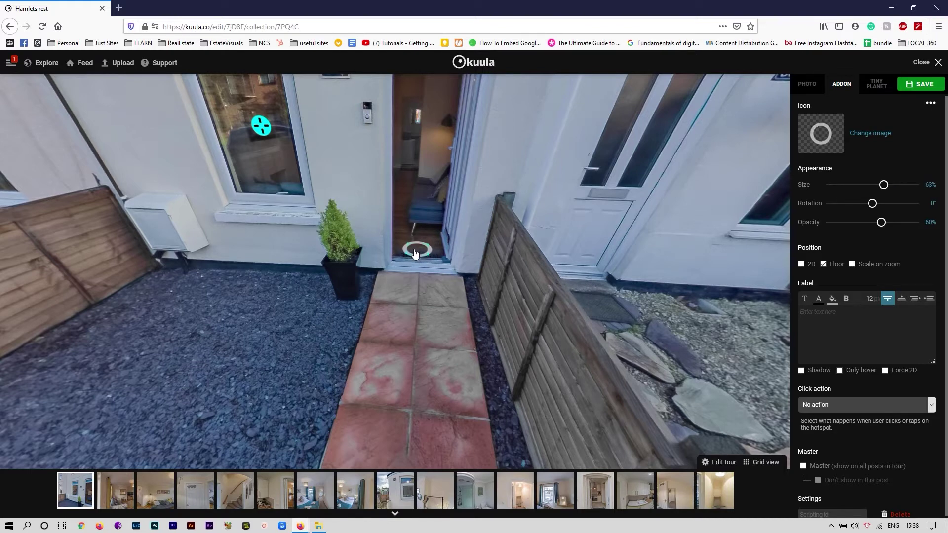
- Link the ring hotspot to the Launge enterance post with the Go to another post action
{"action": "left_click", "coordinate": [831, 407]}
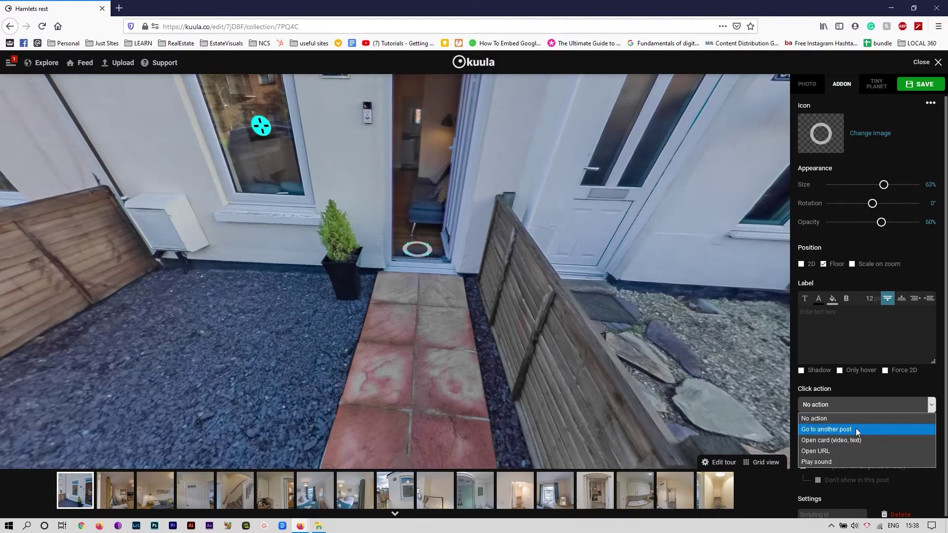
{"action": "left_click", "coordinate": [857, 430]}
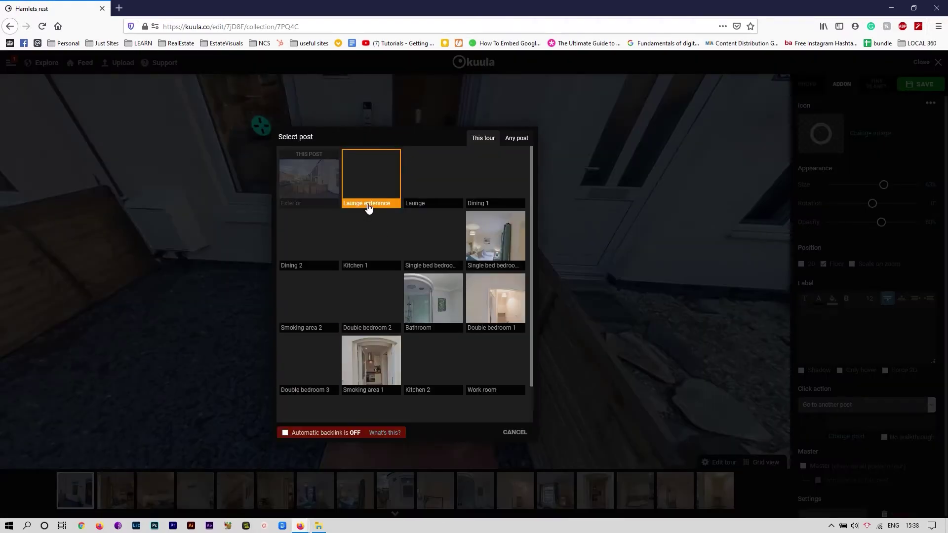
{"action": "left_click", "coordinate": [364, 190]}
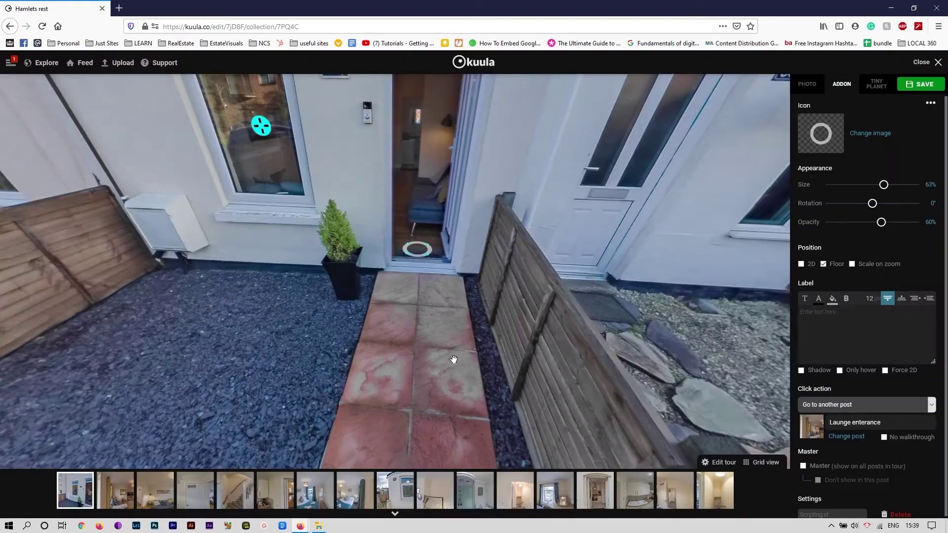
- Turn on Automatic backlink in the hotspot's post selection, keep the chosen post, save and close the editor
{"action": "left_click_drag", "start_coordinate": [491, 331], "coordinate": [447, 330]}
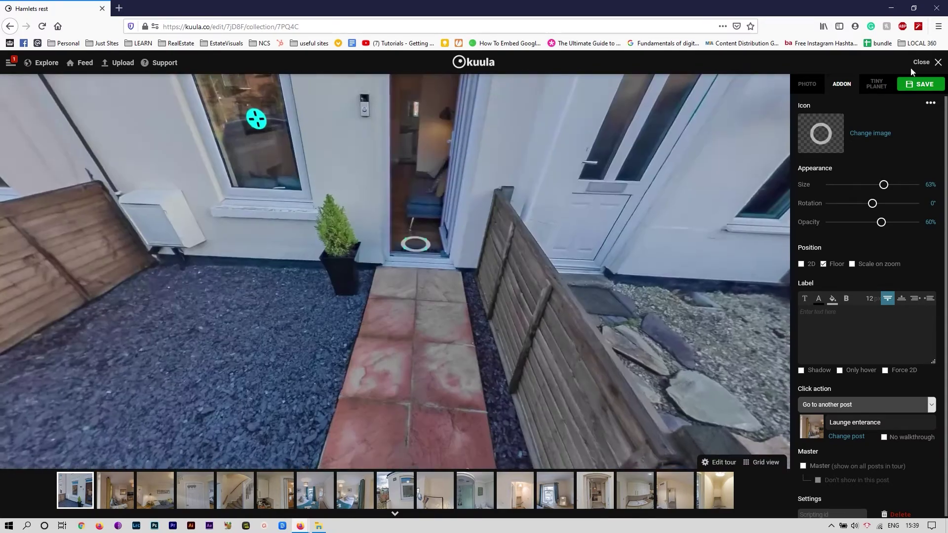
{"action": "scroll", "coordinate": [896, 439], "scroll_direction": "down", "scroll_amount": 1}
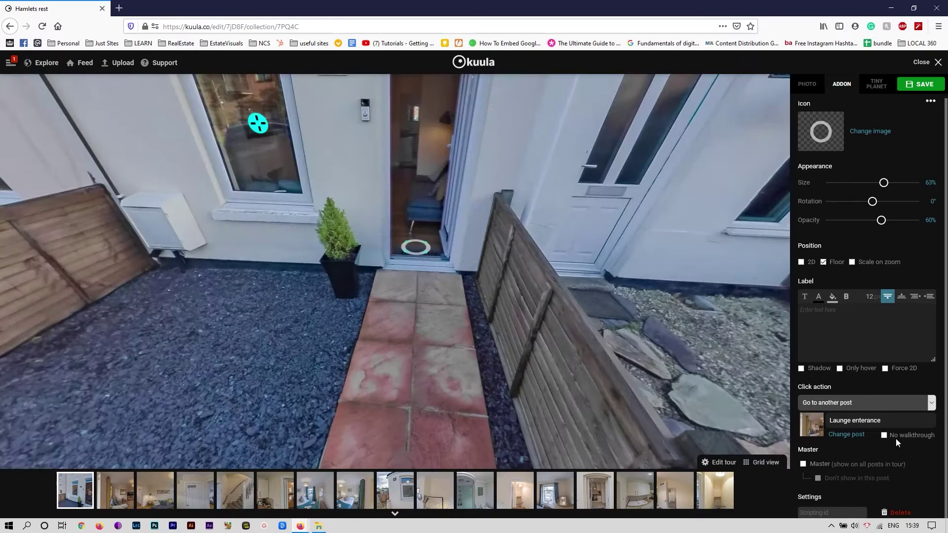
{"action": "left_click", "coordinate": [846, 436]}
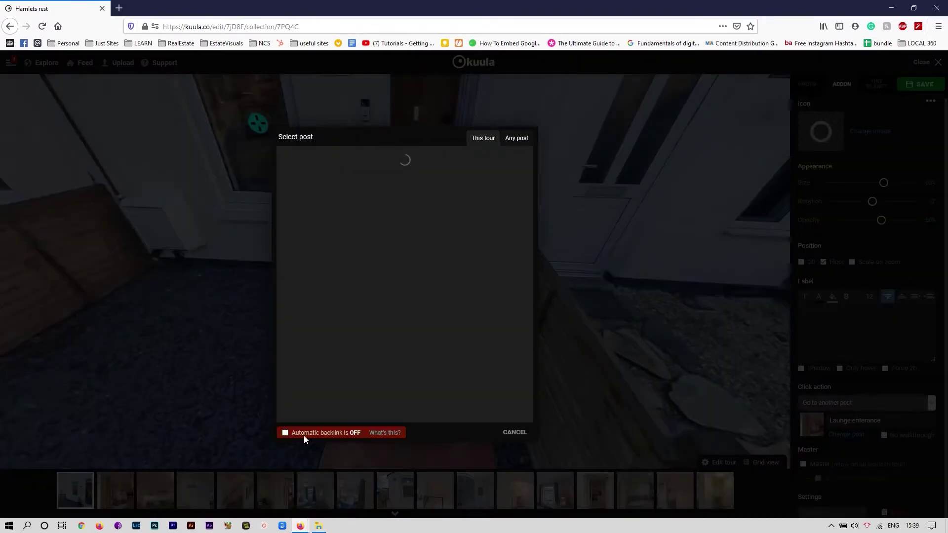
{"action": "left_click", "coordinate": [286, 434]}
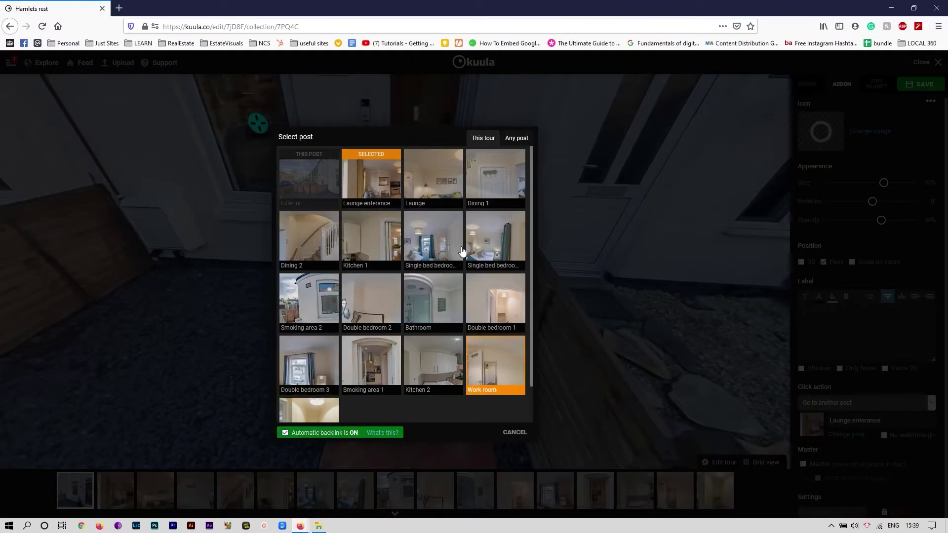
{"action": "left_click", "coordinate": [515, 433]}
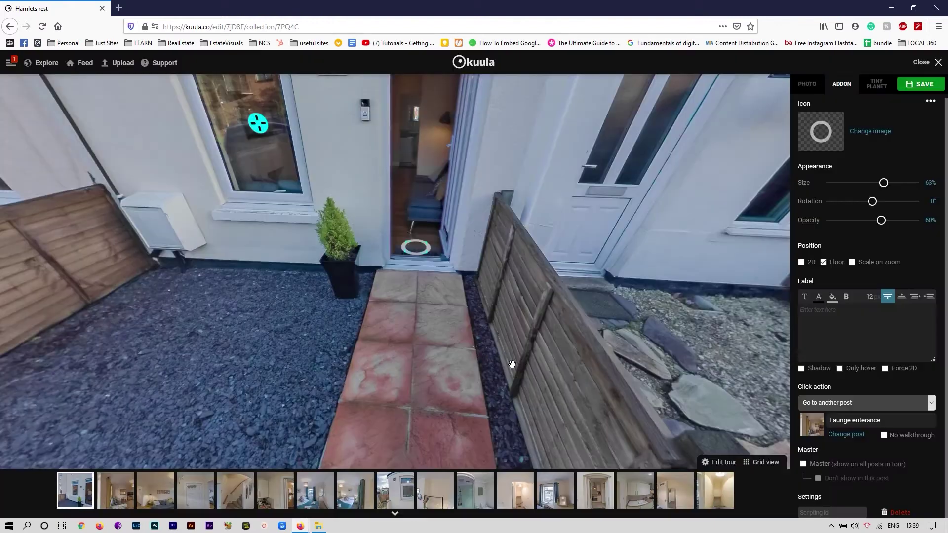
{"action": "left_click", "coordinate": [930, 63]}
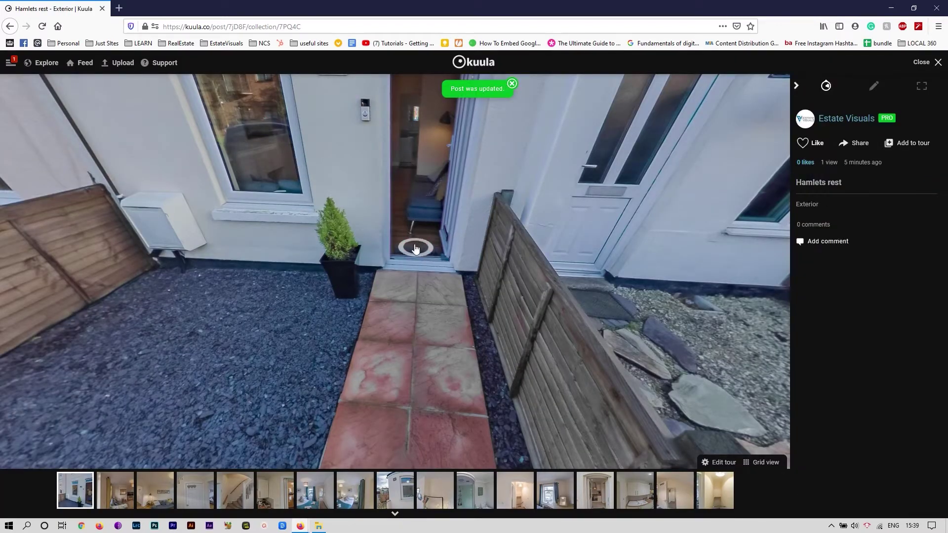
- Follow the doorway hotspot to Launge enterance, edit that panorama and switch its logo hotspot from Floor to 2D positioning
{"action": "left_click", "coordinate": [415, 248]}
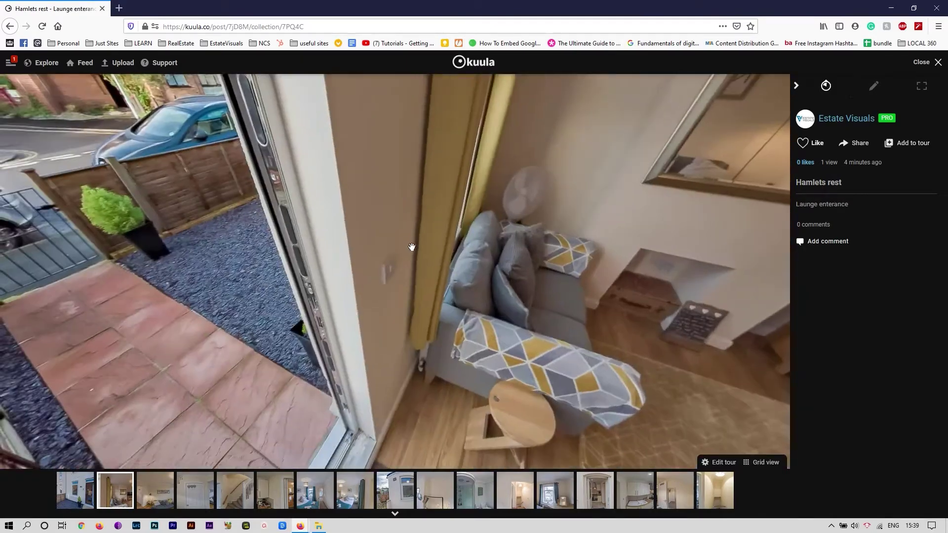
{"action": "left_click", "coordinate": [874, 86]}
{"action": "left_click_drag", "start_coordinate": [563, 247], "coordinate": [392, 269]}
{"action": "left_click", "coordinate": [390, 271]}
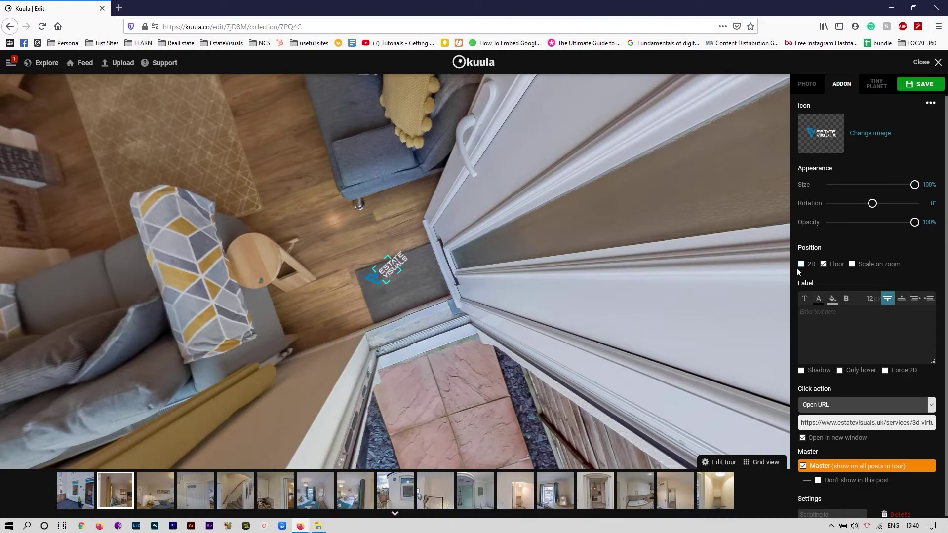
{"action": "left_click_drag", "start_coordinate": [527, 251], "coordinate": [681, 255]}
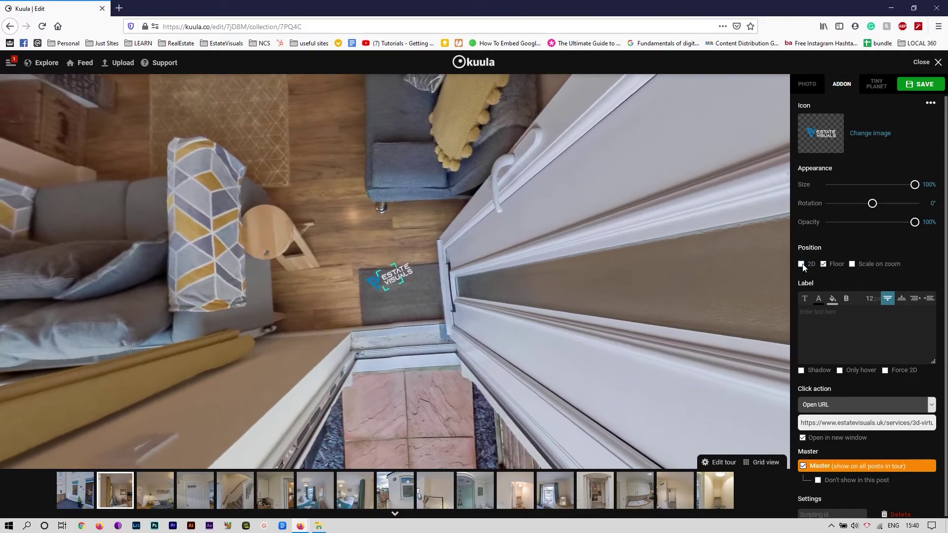
{"action": "left_click_drag", "start_coordinate": [458, 254], "coordinate": [228, 269]}
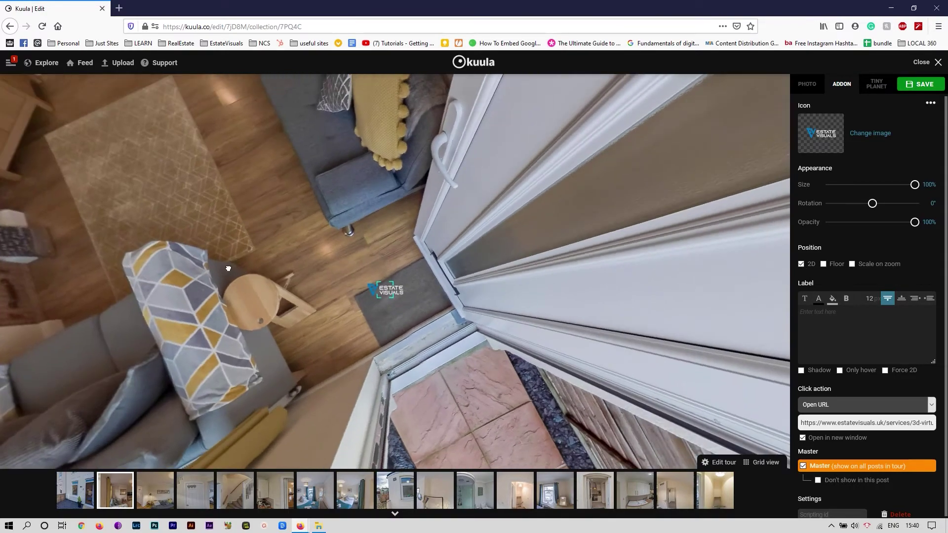
- Close the editor, open the Exterior post and test its doorway hotspot by following it into Launge enterance
{"action": "left_click_drag", "start_coordinate": [525, 267], "coordinate": [474, 265]}
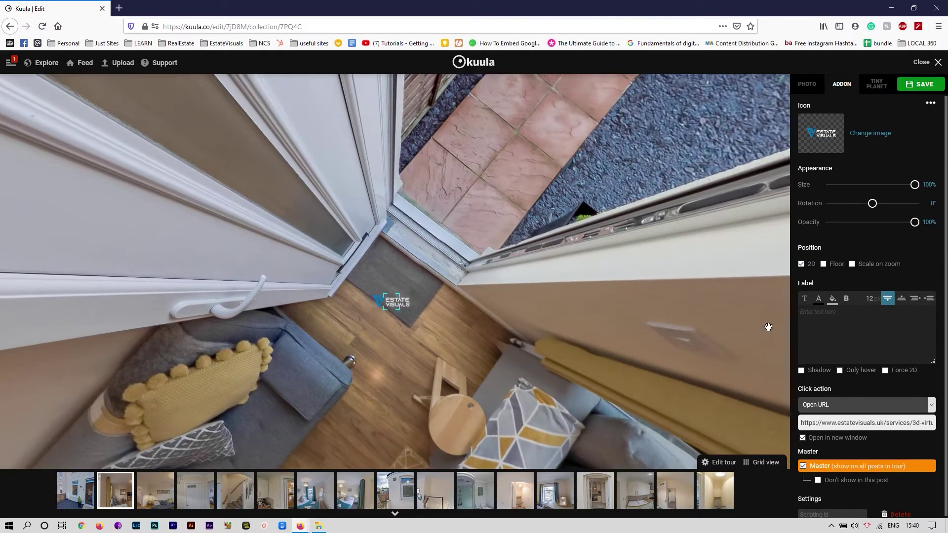
{"action": "left_click", "coordinate": [927, 63]}
{"action": "left_click", "coordinate": [76, 490]}
{"action": "left_click_drag", "start_coordinate": [537, 271], "coordinate": [307, 267]}
{"action": "left_click", "coordinate": [535, 250]}
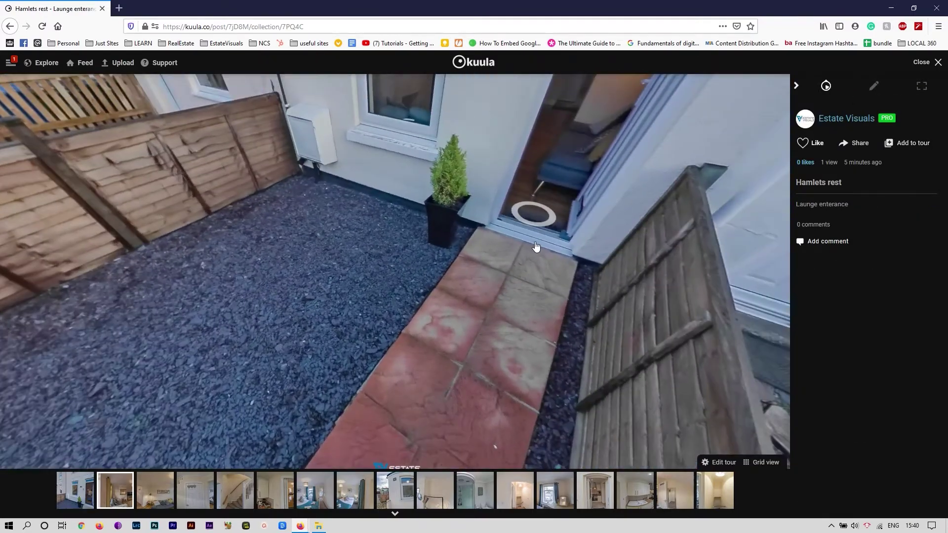
{"action": "left_click_drag", "start_coordinate": [536, 250], "coordinate": [173, 260]}
{"action": "mouse_move", "coordinate": [618, 246]}
{"action": "left_mouse_down"}
{"action": "mouse_move", "coordinate": [419, 247]}
{"action": "mouse_move", "coordinate": [612, 237]}
{"action": "left_mouse_up"}
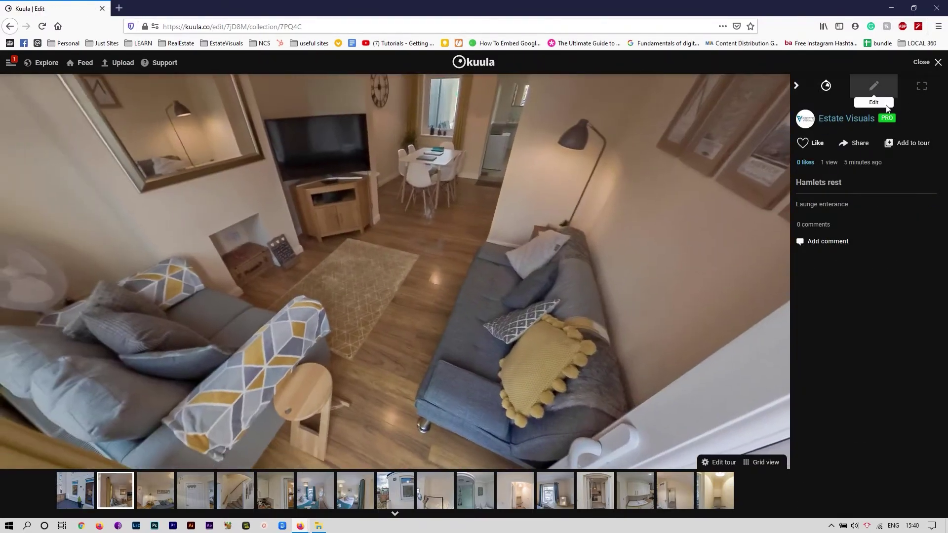
- Edit Launge enterance, add a ring floor hotspot near the rug and link it to the Launge post with automatic backlink
{"action": "left_click", "coordinate": [875, 86]}
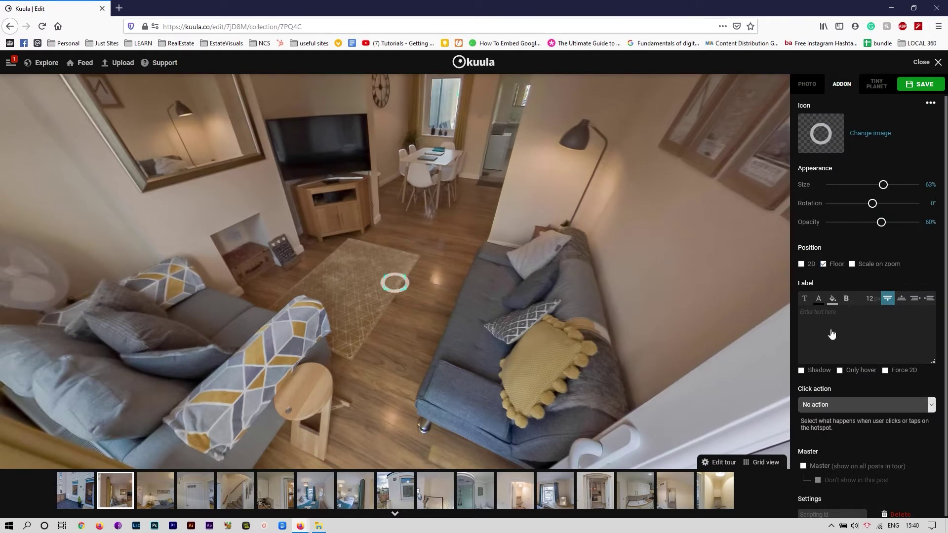
{"action": "left_click", "coordinate": [840, 404]}
{"action": "left_click", "coordinate": [825, 429]}
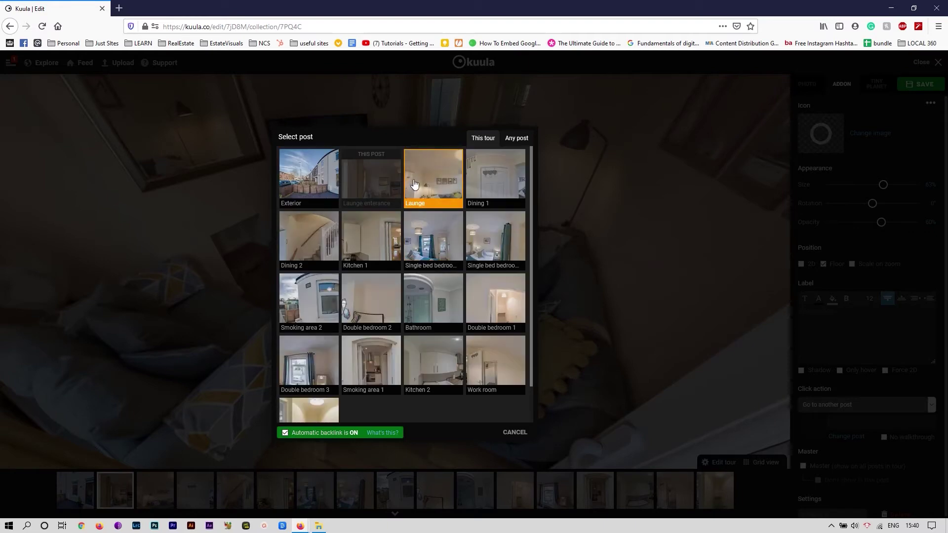
{"action": "left_click", "coordinate": [434, 183]}
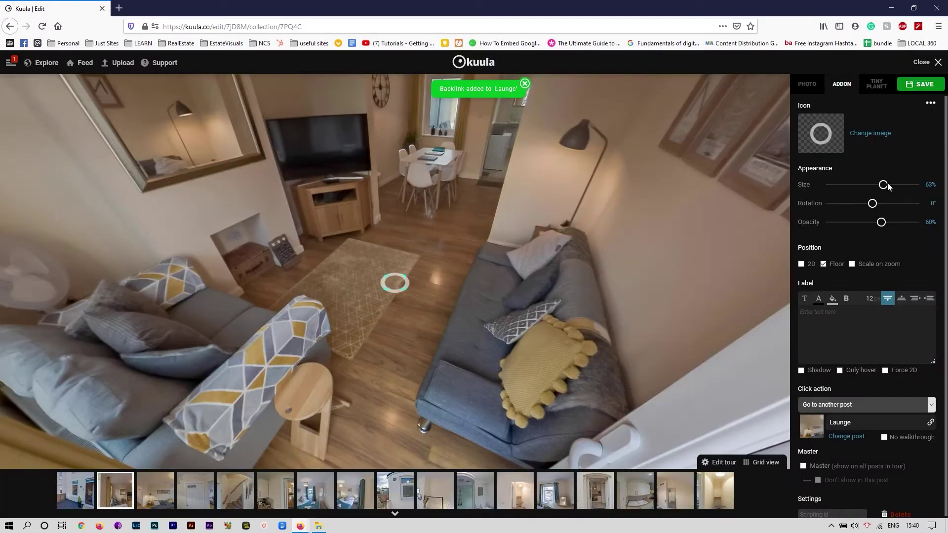
- Set the ring hotspot's size to 83%, place it on the rug and review its post selection, keeping Launge linked
{"action": "left_click_drag", "start_coordinate": [898, 189], "coordinate": [905, 189]}
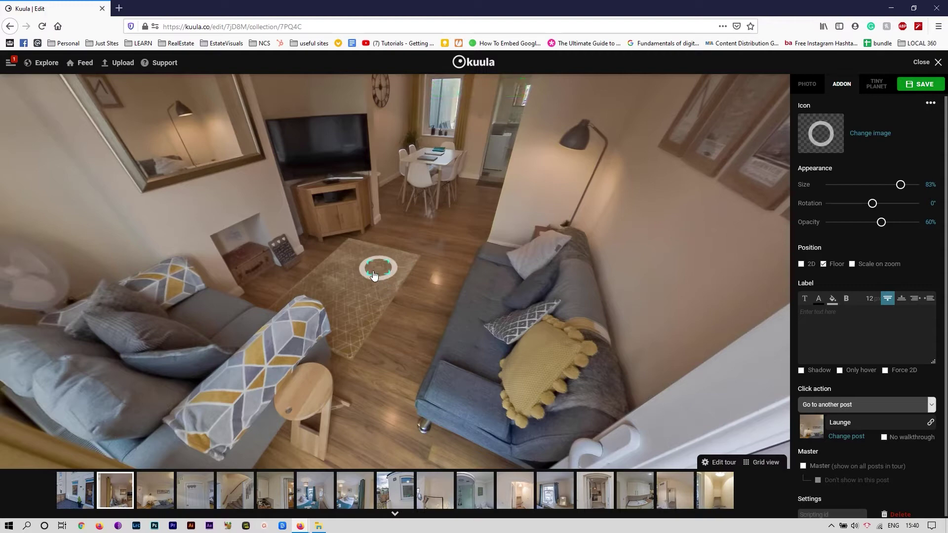
{"action": "left_click_drag", "start_coordinate": [397, 316], "coordinate": [561, 298]}
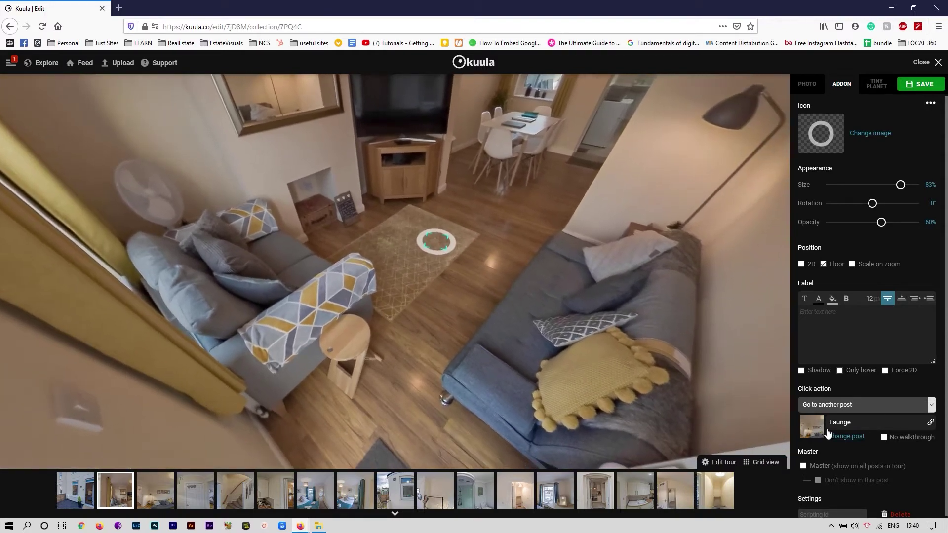
{"action": "left_click", "coordinate": [835, 437]}
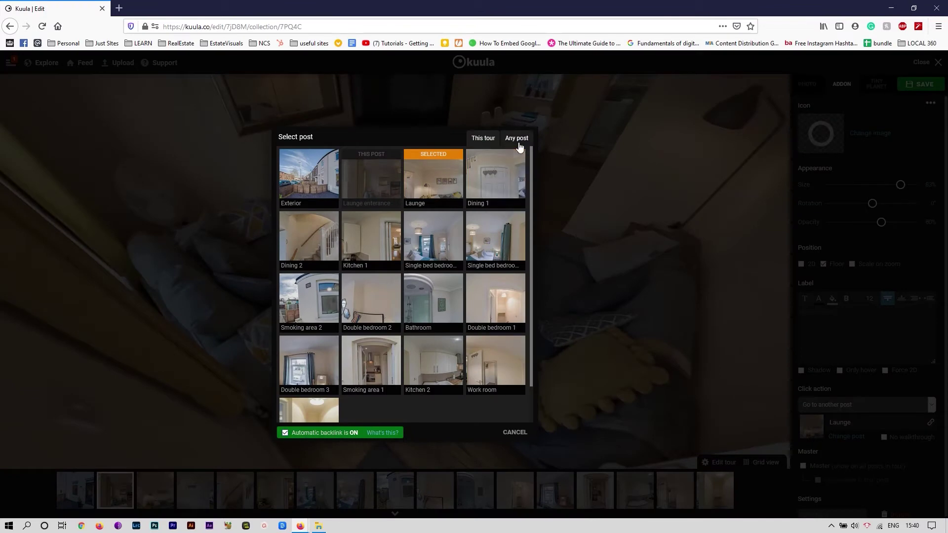
{"action": "left_click", "coordinate": [514, 432]}
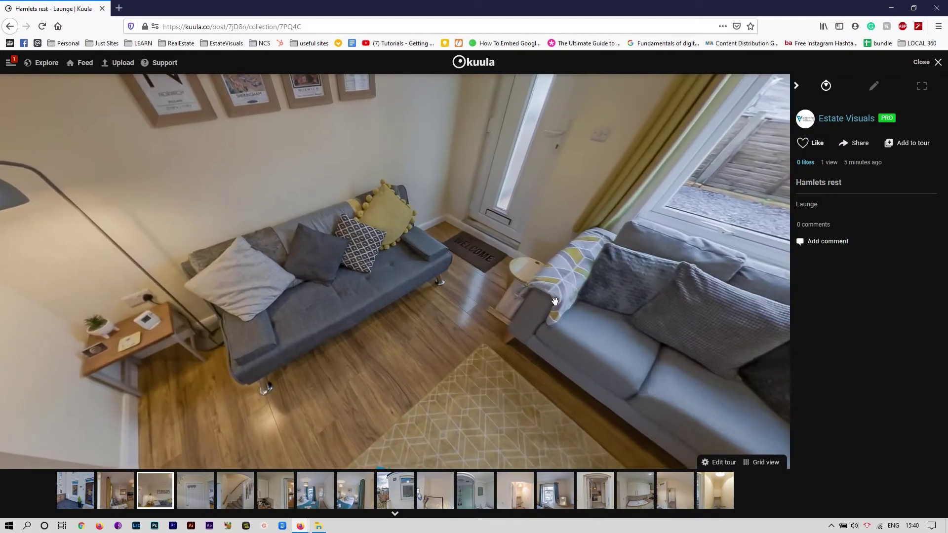
- Edit Launge and move its backlink ring hotspot from the TV cabinet to the floor by the front door
{"action": "left_click_drag", "start_coordinate": [547, 303], "coordinate": [422, 277]}
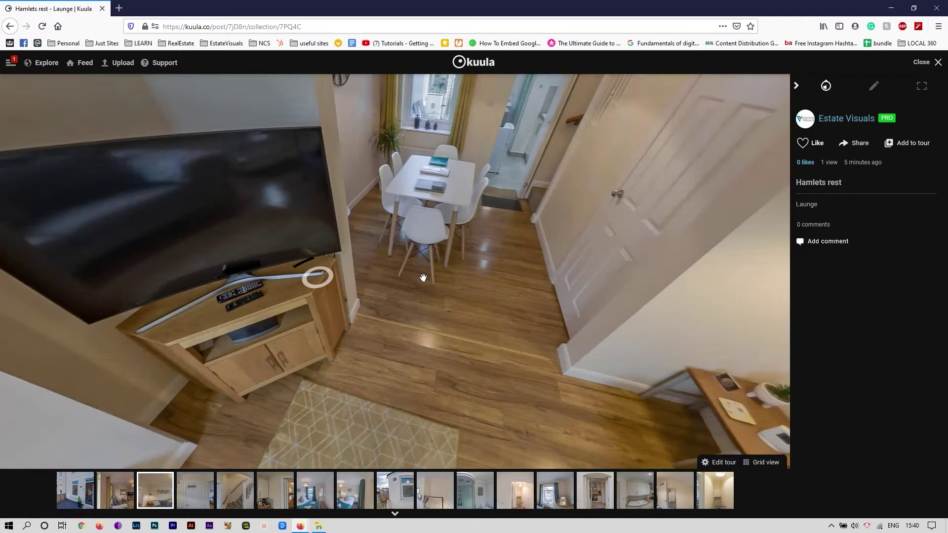
{"action": "left_click", "coordinate": [874, 91]}
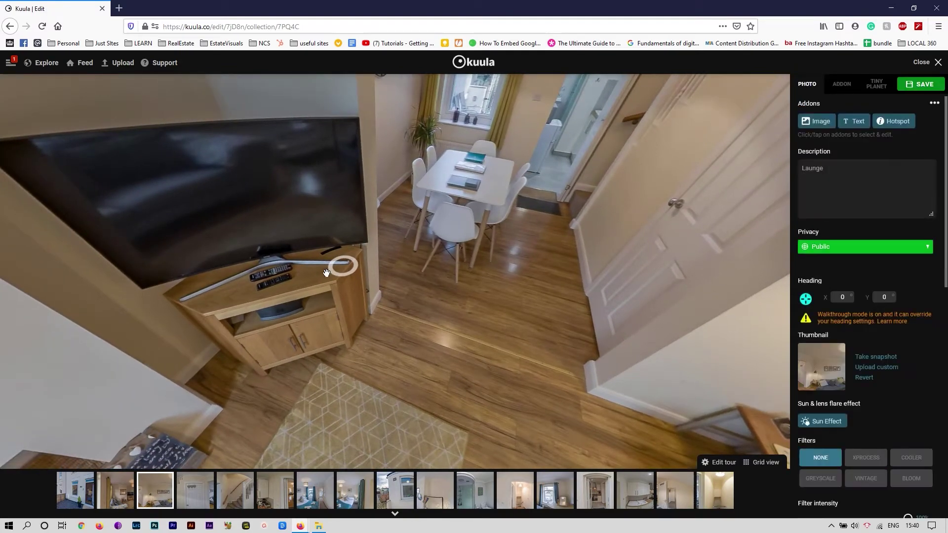
{"action": "left_click_drag", "start_coordinate": [338, 268], "coordinate": [499, 415]}
{"action": "left_click_drag", "start_coordinate": [549, 289], "coordinate": [573, 435]}
{"action": "left_click_drag", "start_coordinate": [605, 314], "coordinate": [494, 320]}
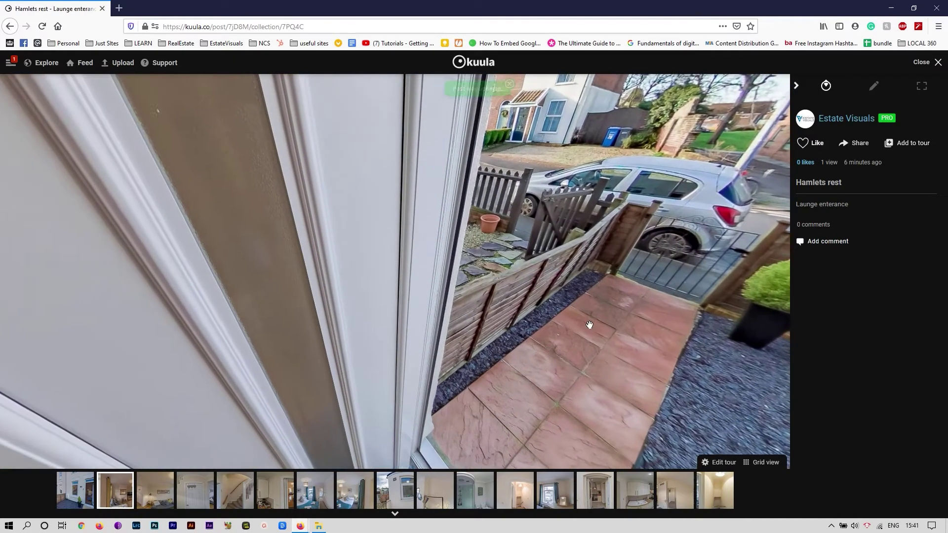
- In Launge enterance, add an 83% ring floor hotspot on the outside path, link it to Exterior with automatic backlink, save and close
{"action": "left_click_drag", "start_coordinate": [589, 324], "coordinate": [482, 386]}
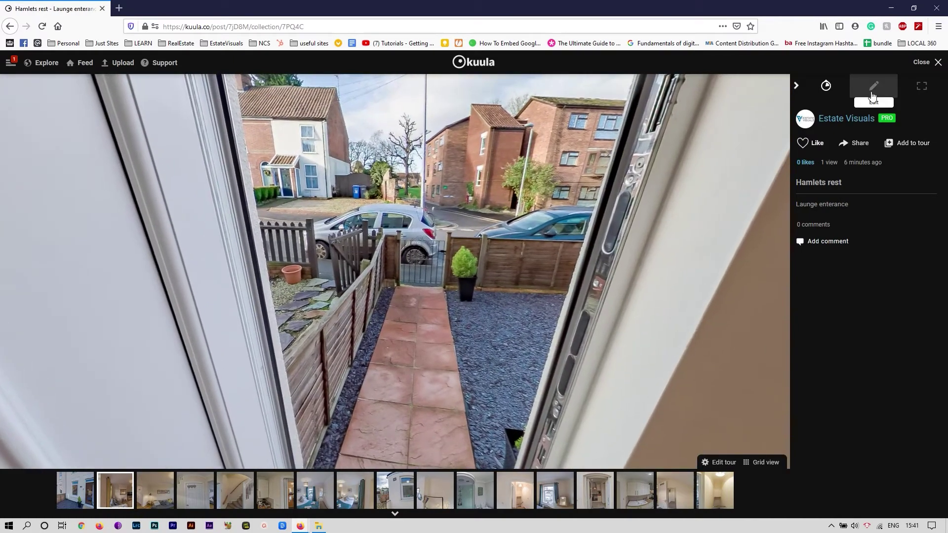
{"action": "left_click", "coordinate": [871, 86]}
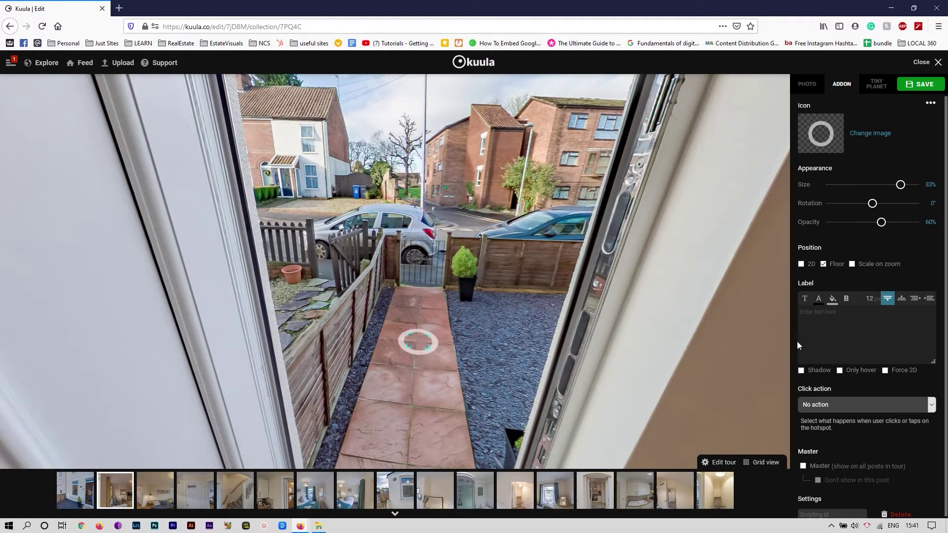
{"action": "left_click", "coordinate": [861, 408]}
{"action": "left_click", "coordinate": [831, 431]}
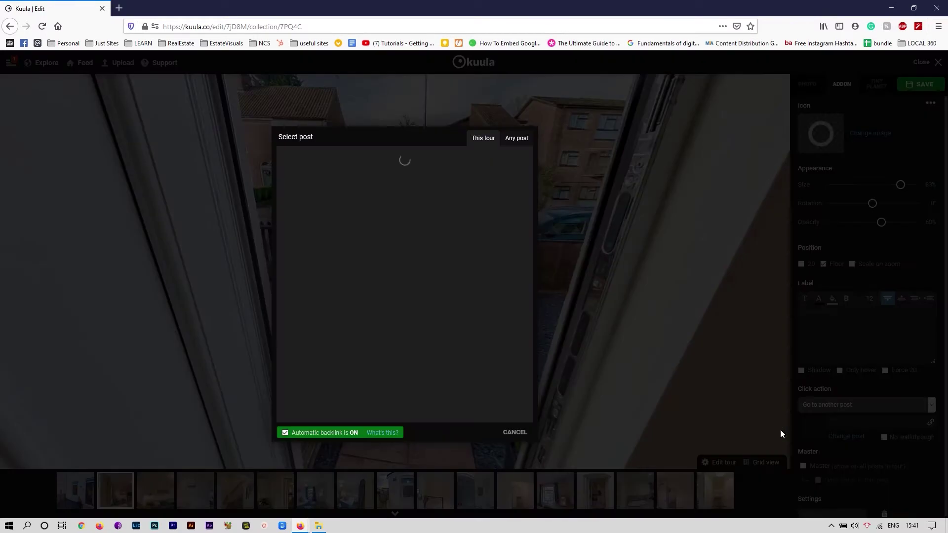
{"action": "left_click", "coordinate": [325, 193]}
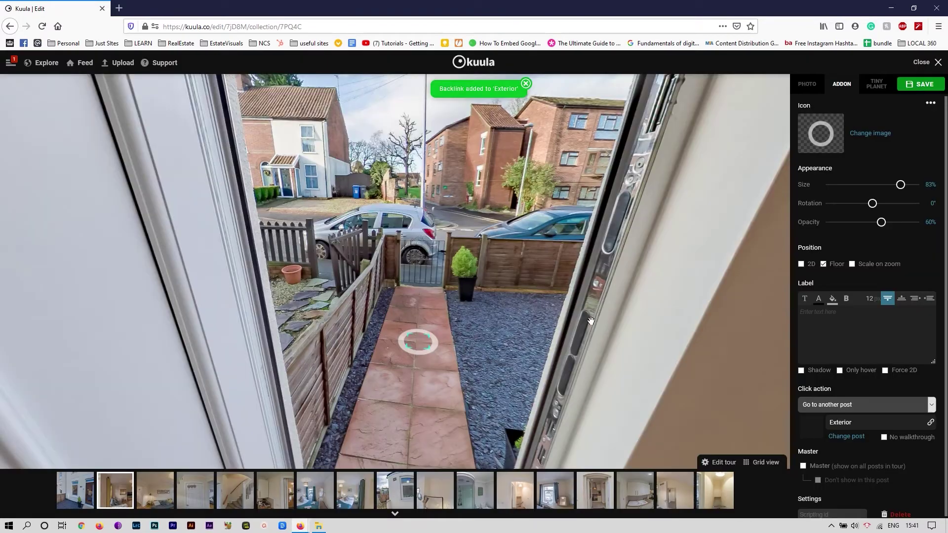
{"action": "left_click", "coordinate": [939, 63]}
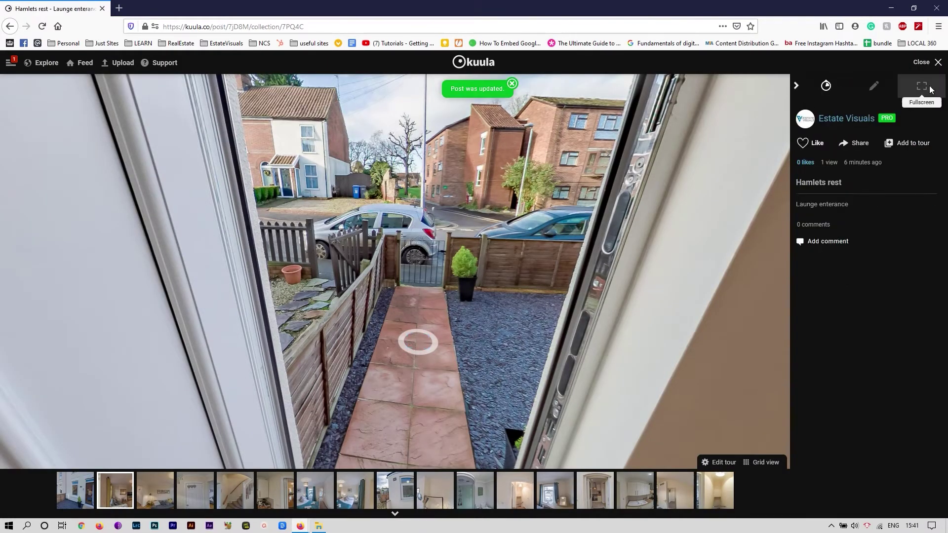
- In Exterior, delete the old doorway hotspot, move the backlink ring into the doorway at 69% size, save and close
{"action": "left_click", "coordinate": [432, 338]}
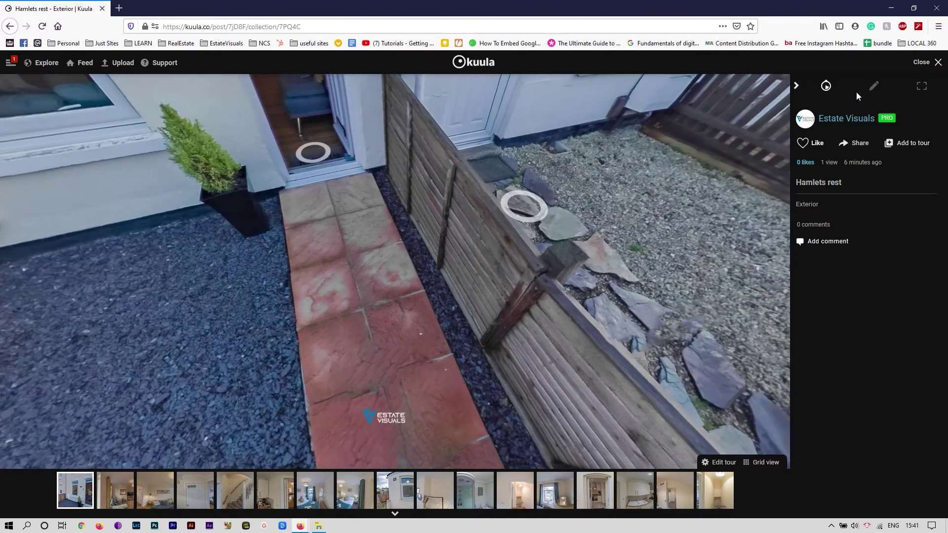
{"action": "left_click", "coordinate": [874, 85]}
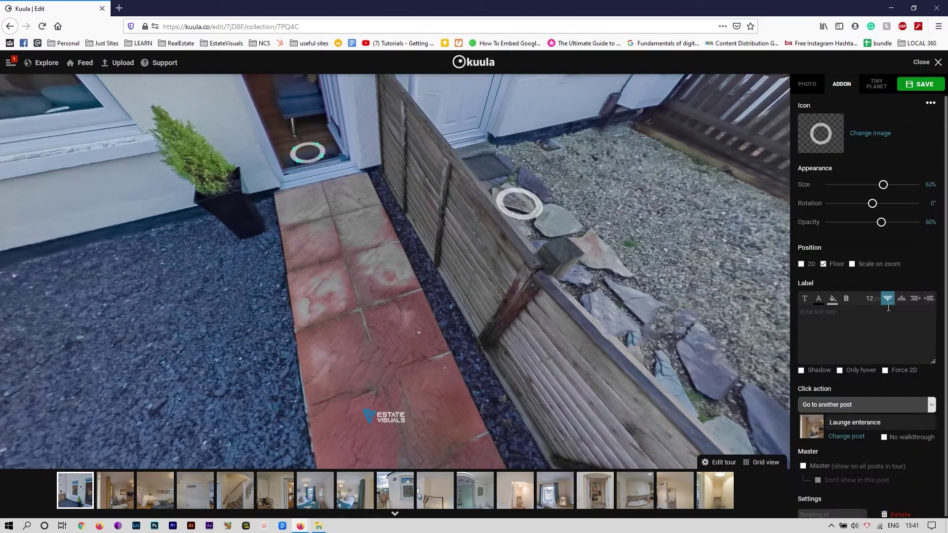
{"action": "left_click", "coordinate": [900, 515]}
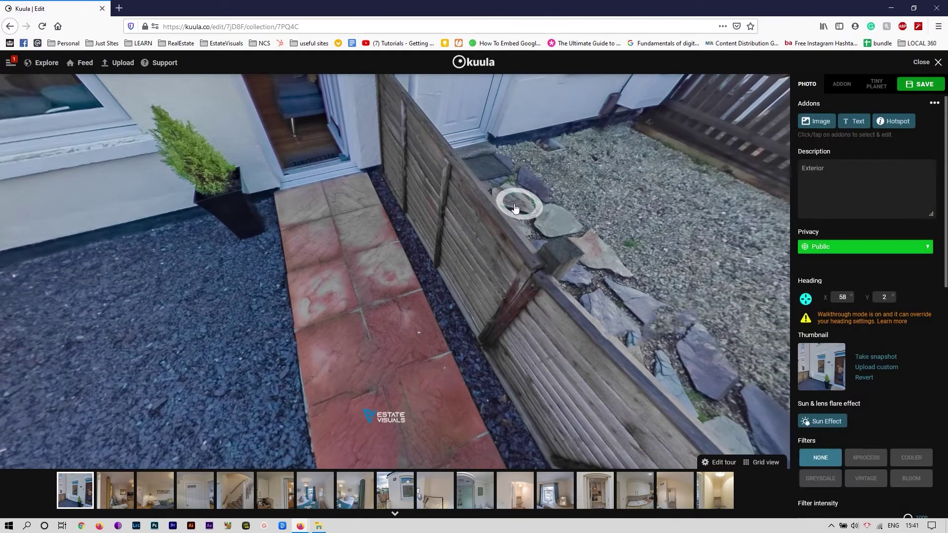
{"action": "left_click", "coordinate": [317, 167]}
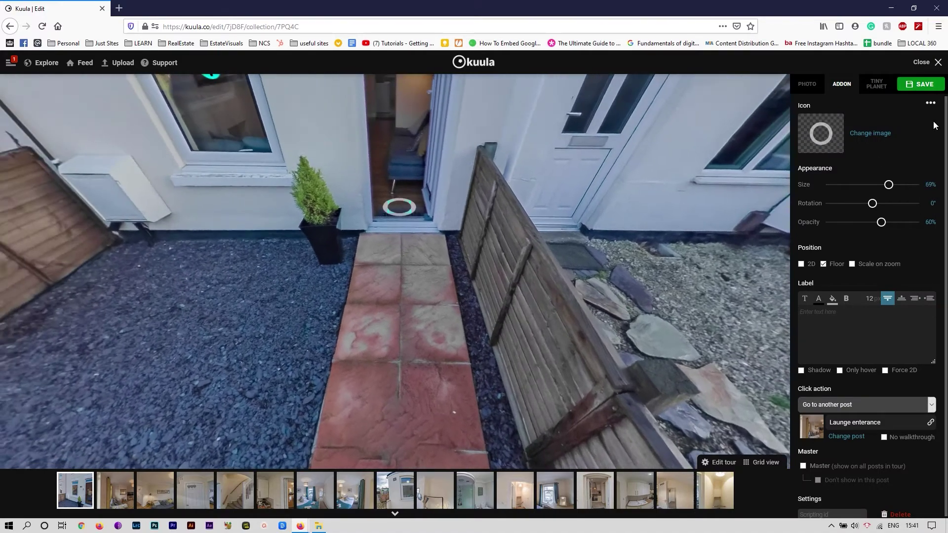
{"action": "left_click", "coordinate": [920, 84]}
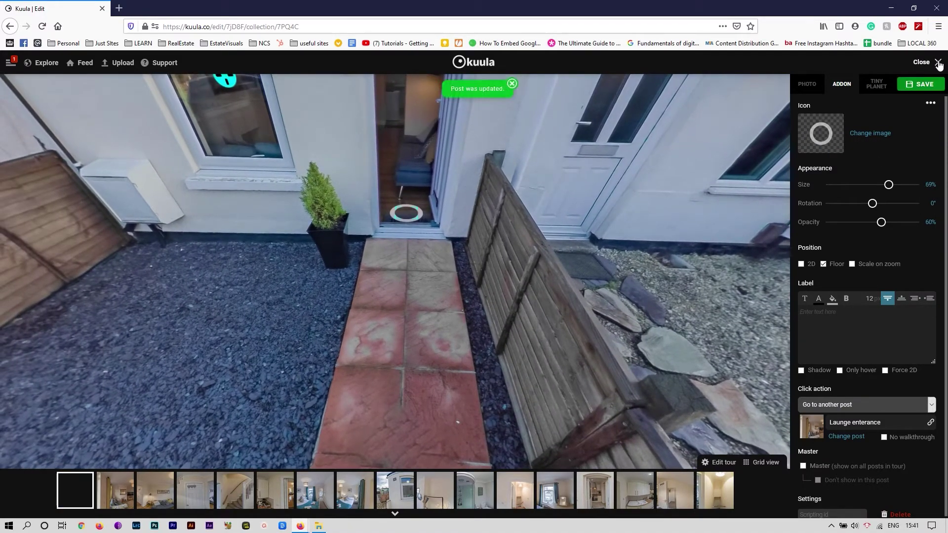
{"action": "left_click", "coordinate": [938, 62]}
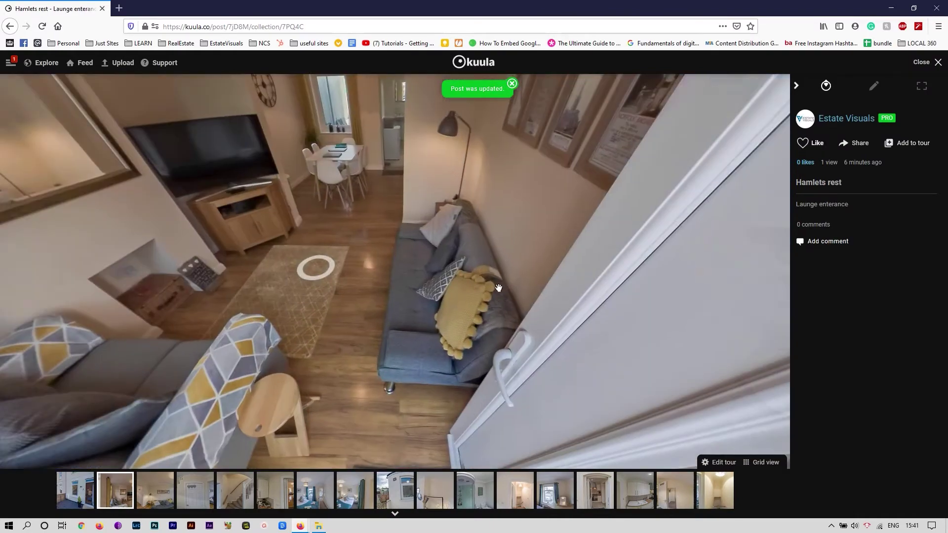
- Follow the hotspots through to Launge, edit it and add a 69% ring floor hotspot in front of the dining table
{"action": "left_click_drag", "start_coordinate": [498, 286], "coordinate": [343, 336]}
{"action": "left_click_drag", "start_coordinate": [606, 328], "coordinate": [426, 290]}
{"action": "left_click_drag", "start_coordinate": [642, 237], "coordinate": [273, 245]}
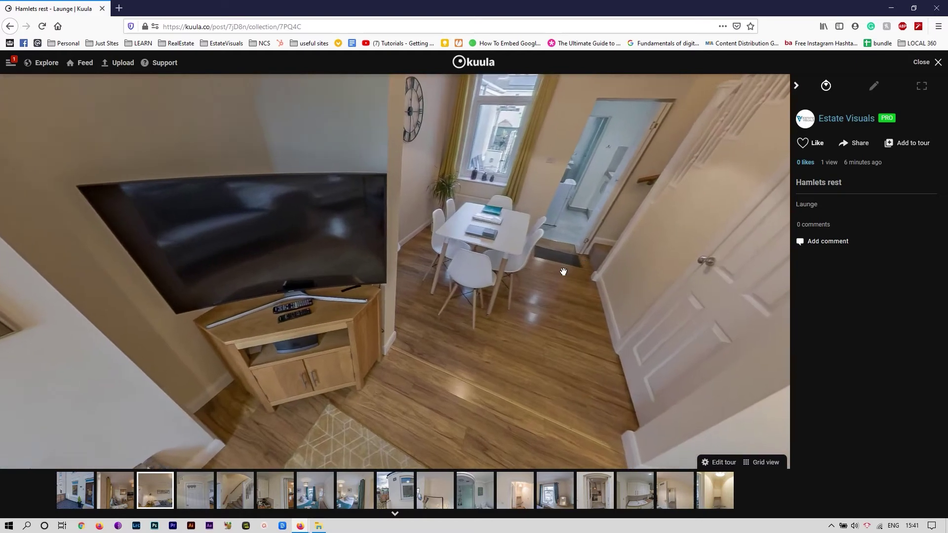
{"action": "left_click_drag", "start_coordinate": [562, 269], "coordinate": [457, 269]}
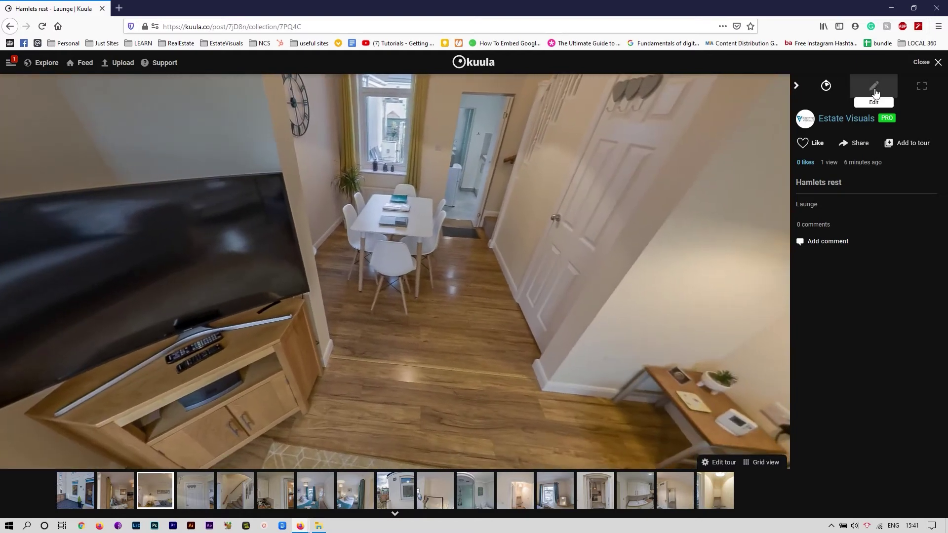
{"action": "left_click", "coordinate": [873, 90]}
{"action": "left_click", "coordinate": [893, 123]}
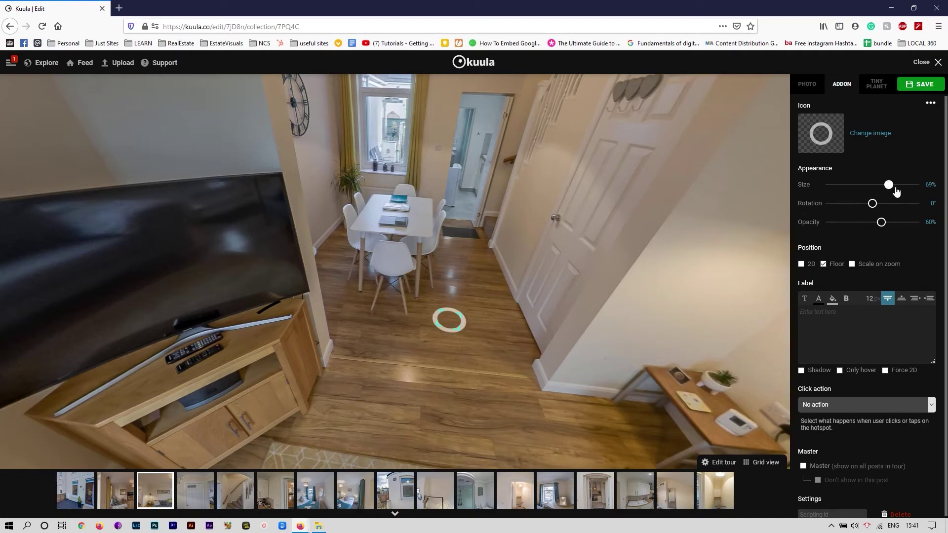
- Link the dining-area ring with Go to another post, and add a 37% ring in the kitchen doorway linked to Kitchen 1
{"action": "left_click", "coordinate": [865, 405]}
{"action": "left_click", "coordinate": [846, 432]}
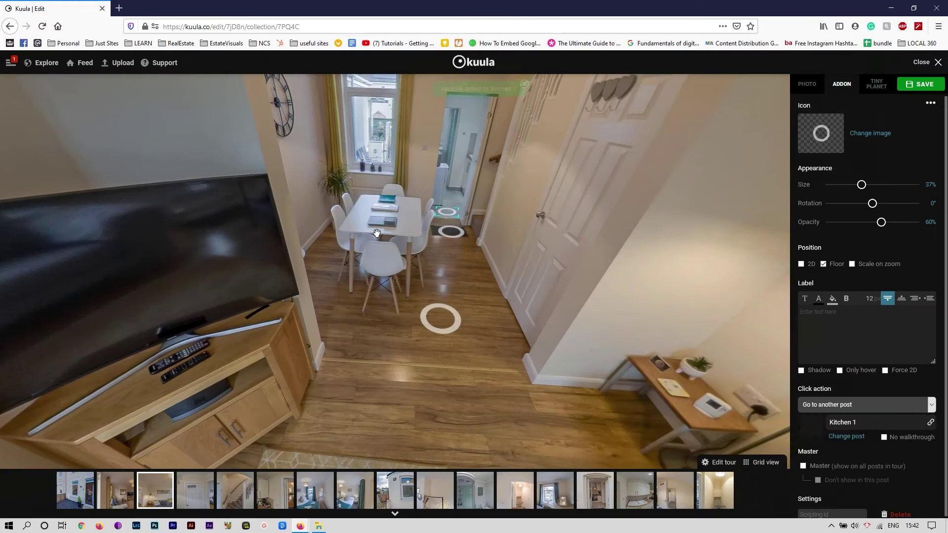
{"action": "left_click", "coordinate": [922, 62]}
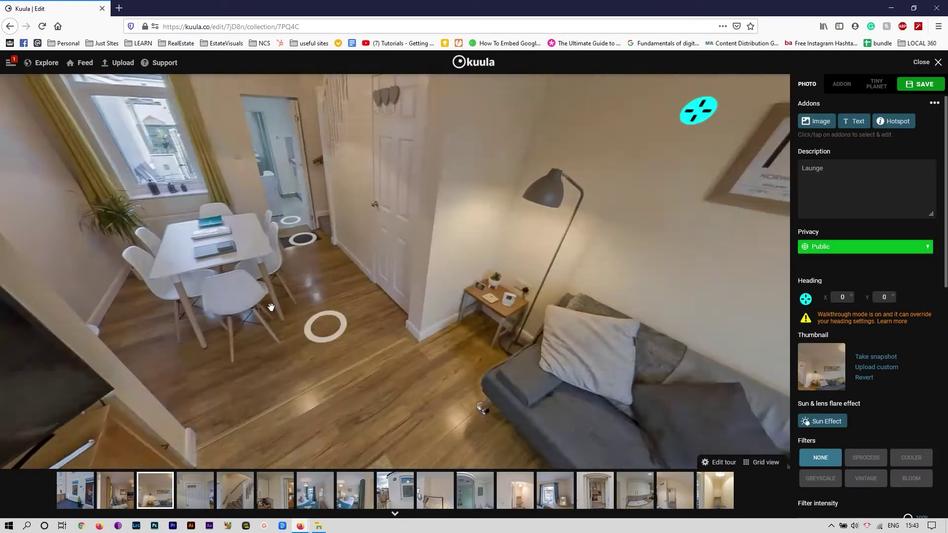
- Go through the tour's panoramas updating their thumbnails, and set Launge's heading to X -41, Y 25
{"action": "left_click", "coordinate": [115, 491]}
{"action": "left_click", "coordinate": [155, 490]}
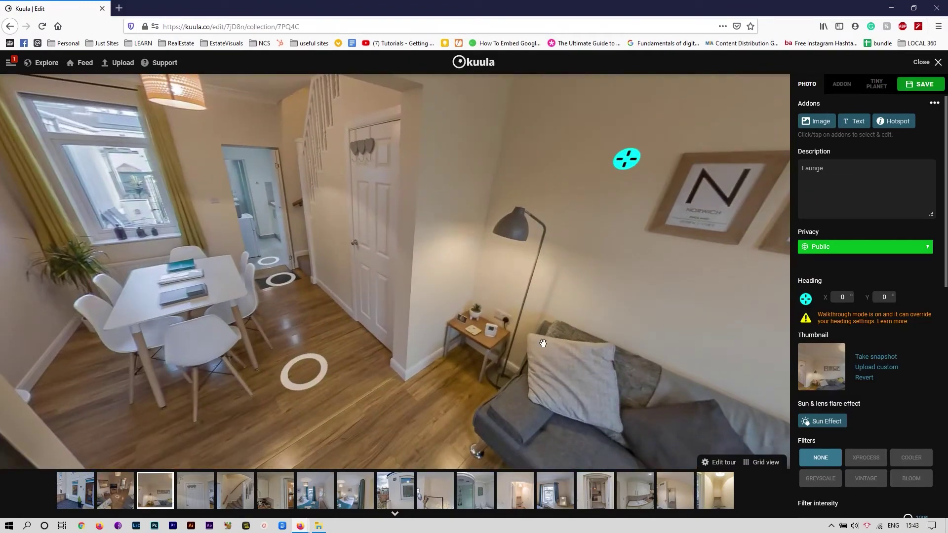
{"action": "left_click", "coordinate": [195, 491]}
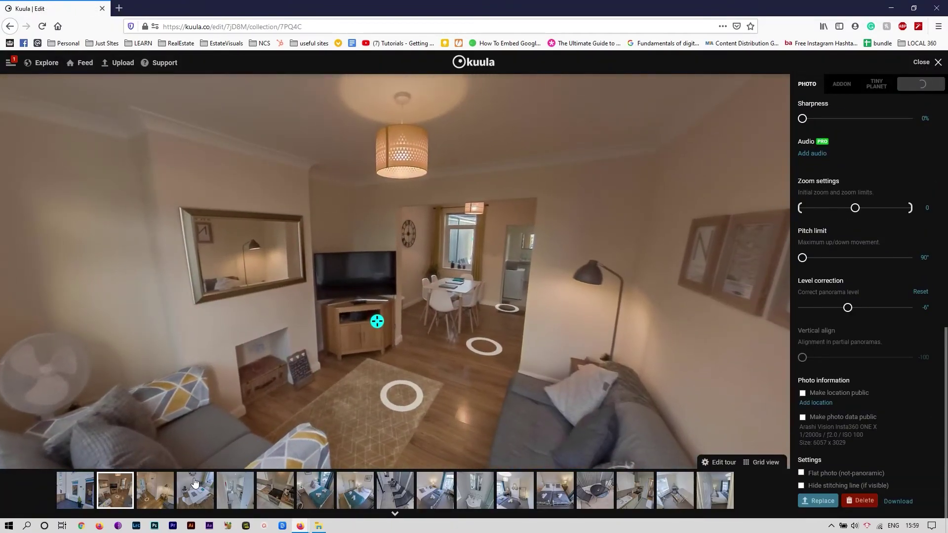
- Open the Launge panorama, turn it to the dining room opening and raise its level correction slightly above zero
{"action": "left_click", "coordinate": [163, 496]}
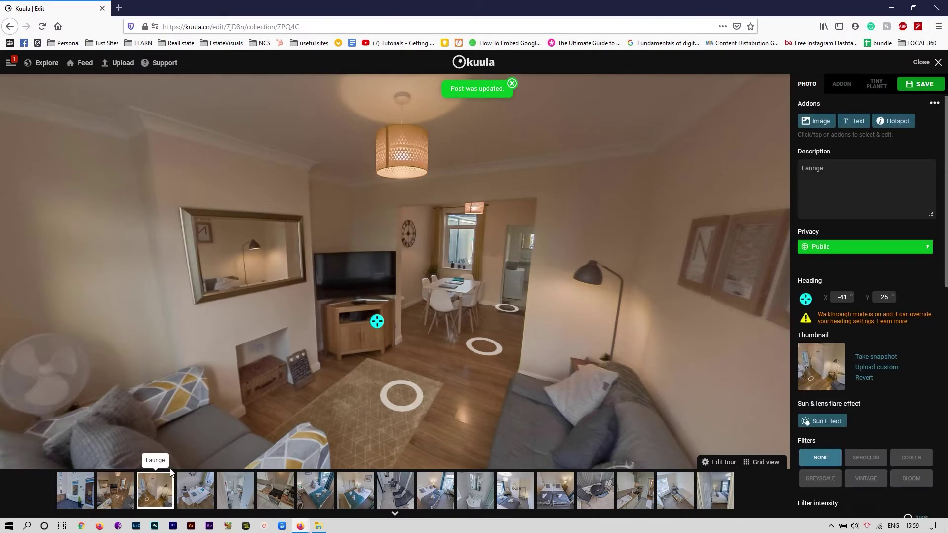
{"action": "left_click", "coordinate": [480, 345]}
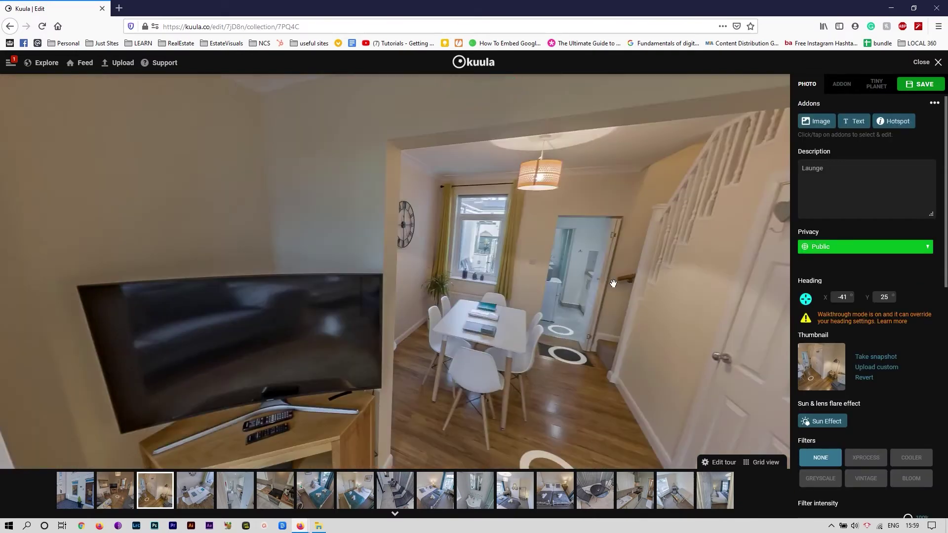
{"action": "scroll", "coordinate": [885, 185], "scroll_direction": "down", "scroll_amount": 10}
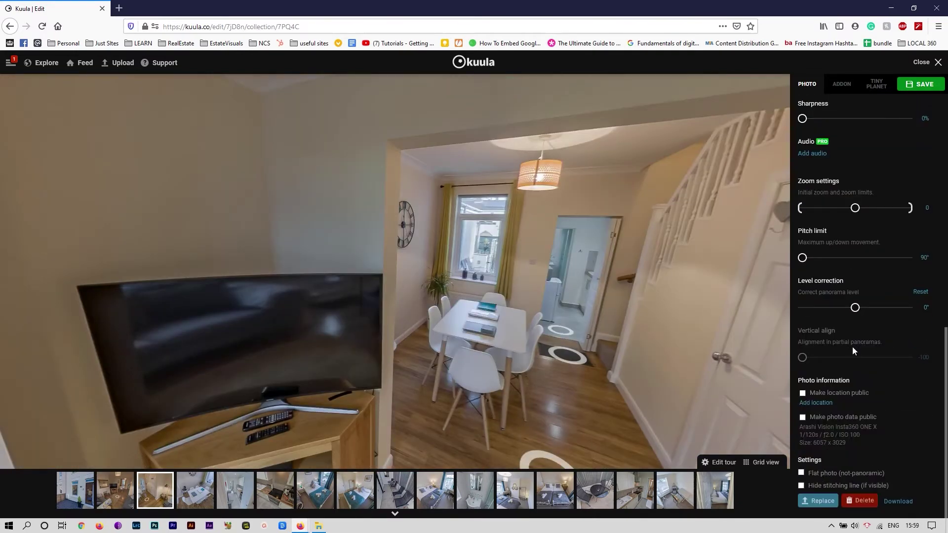
{"action": "left_click_drag", "start_coordinate": [588, 259], "coordinate": [565, 263]}
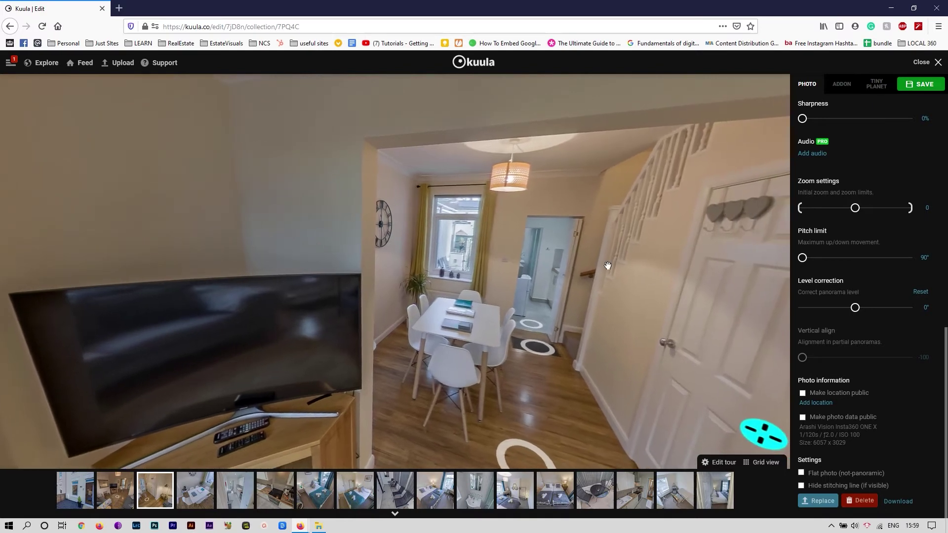
{"action": "left_click_drag", "start_coordinate": [859, 308], "coordinate": [871, 313]}
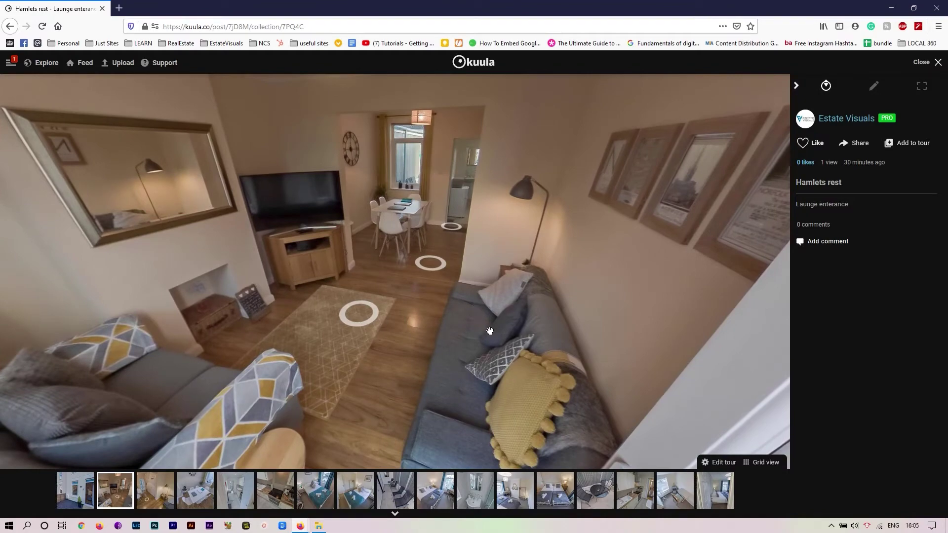
- Enter Launge through the floor ring, edit it and change the new hotspot's icon to the built-in white camera
{"action": "left_click", "coordinate": [364, 315]}
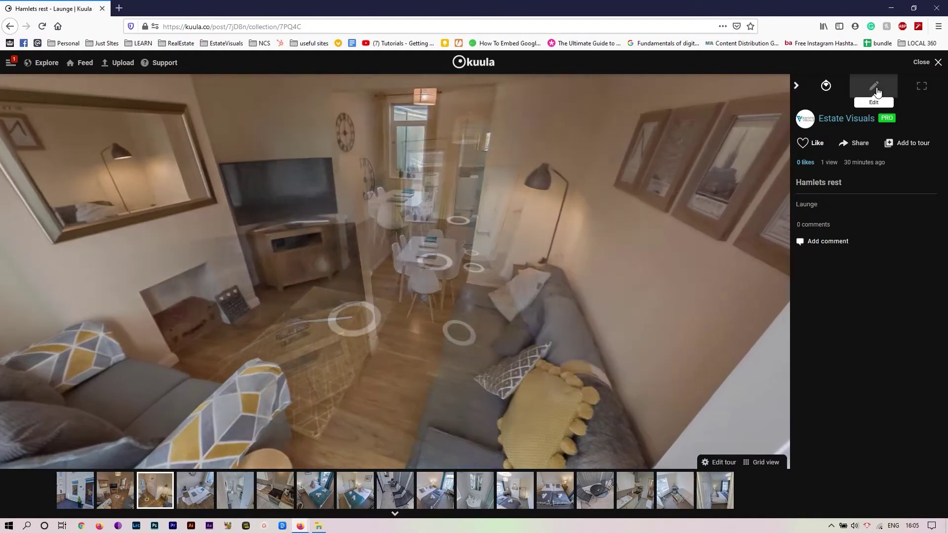
{"action": "left_click", "coordinate": [875, 88]}
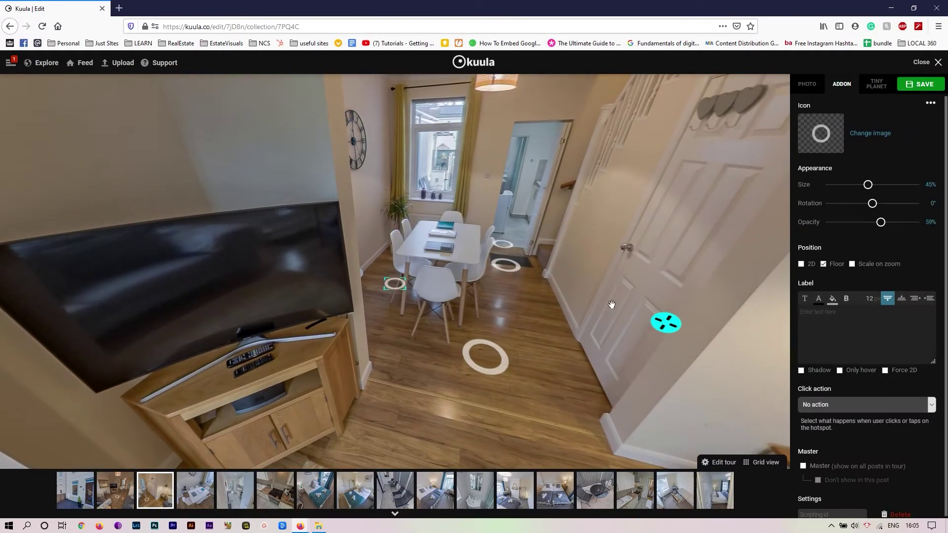
{"action": "left_click", "coordinate": [870, 133]}
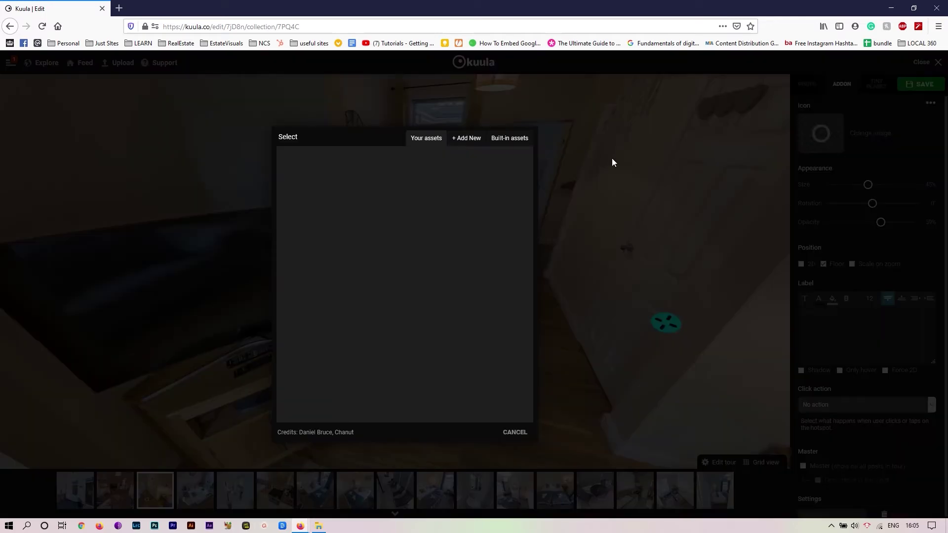
{"action": "left_click", "coordinate": [505, 138]}
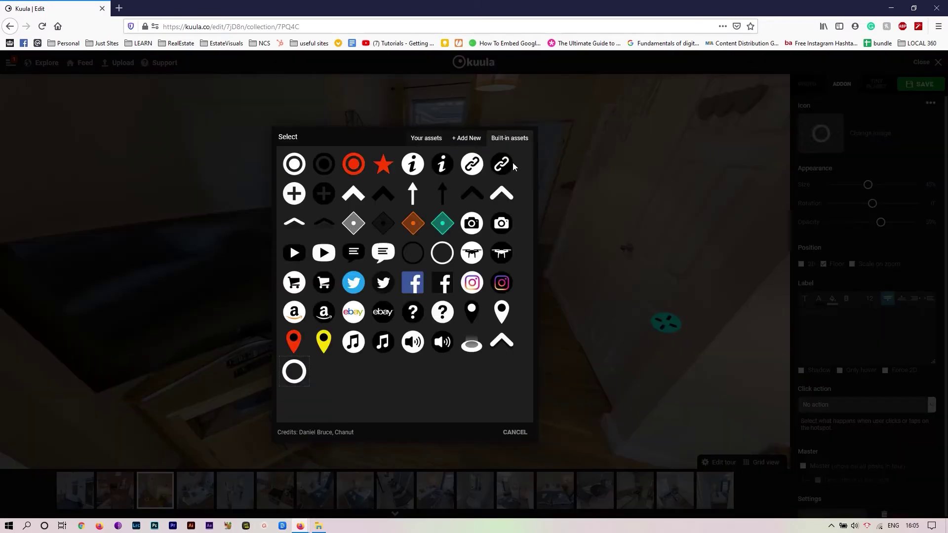
{"action": "left_click", "coordinate": [471, 224]}
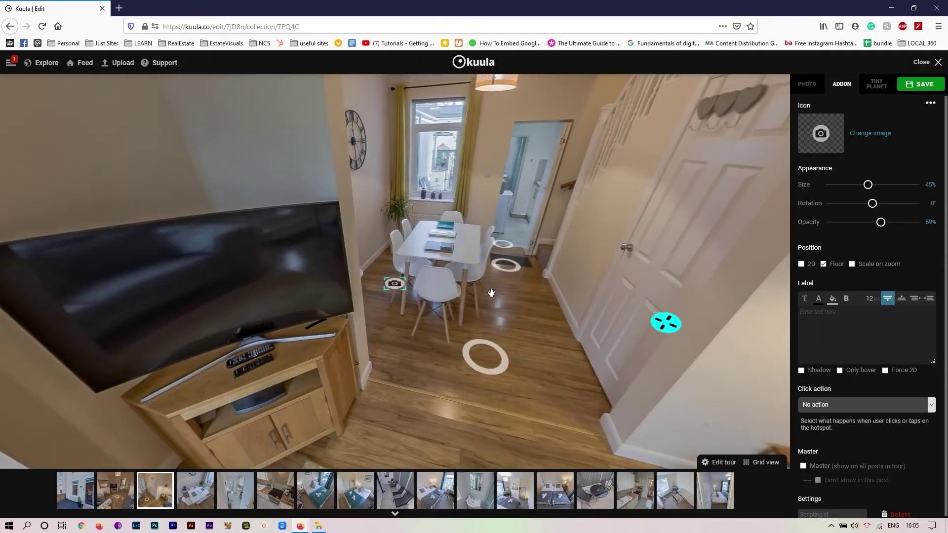
- Take the camera hotspot off Floor mode, set opacity 100%, size 38% and rotation 4°, and place it just above the sofa
{"action": "left_click", "coordinate": [824, 264]}
{"action": "left_click_drag", "start_coordinate": [639, 254], "coordinate": [722, 334]}
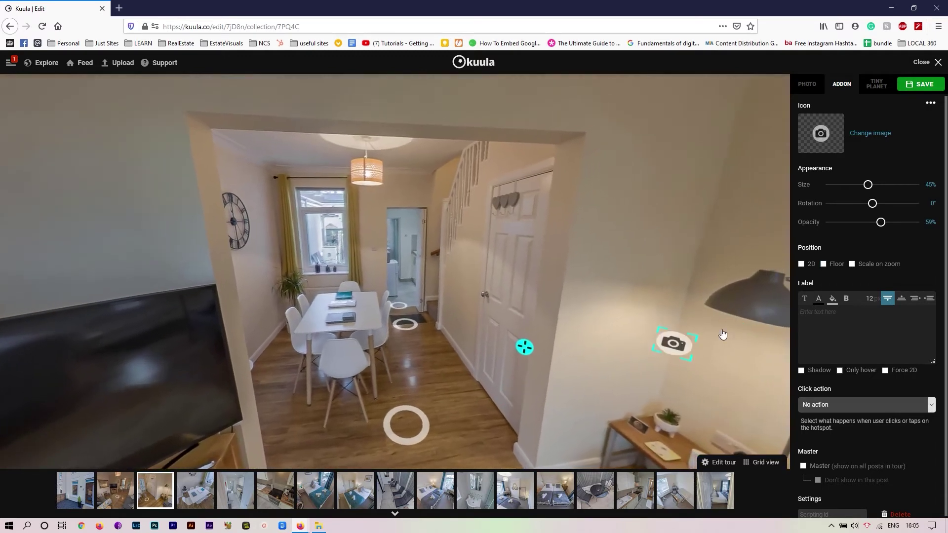
{"action": "left_click_drag", "start_coordinate": [885, 229], "coordinate": [918, 229]}
{"action": "left_click_drag", "start_coordinate": [770, 265], "coordinate": [584, 243]}
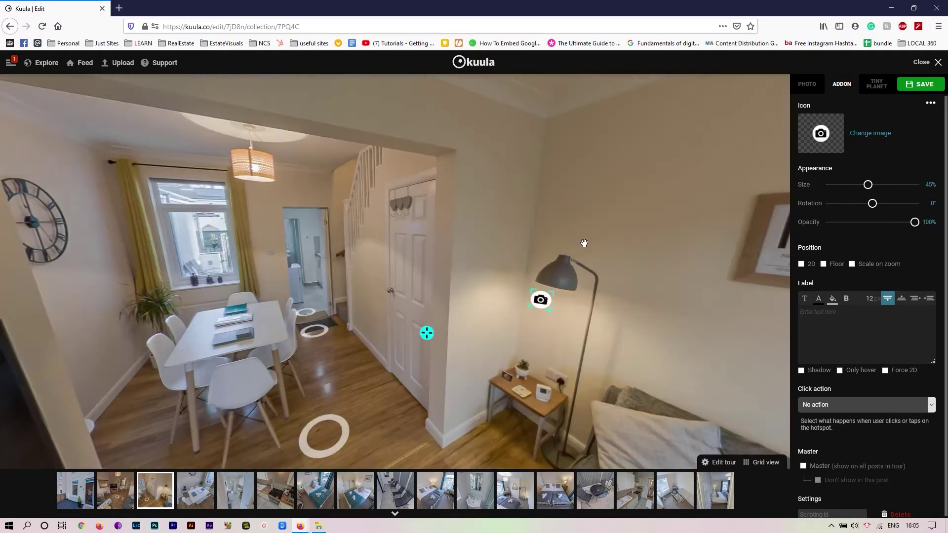
{"action": "left_click_drag", "start_coordinate": [869, 187], "coordinate": [862, 187]}
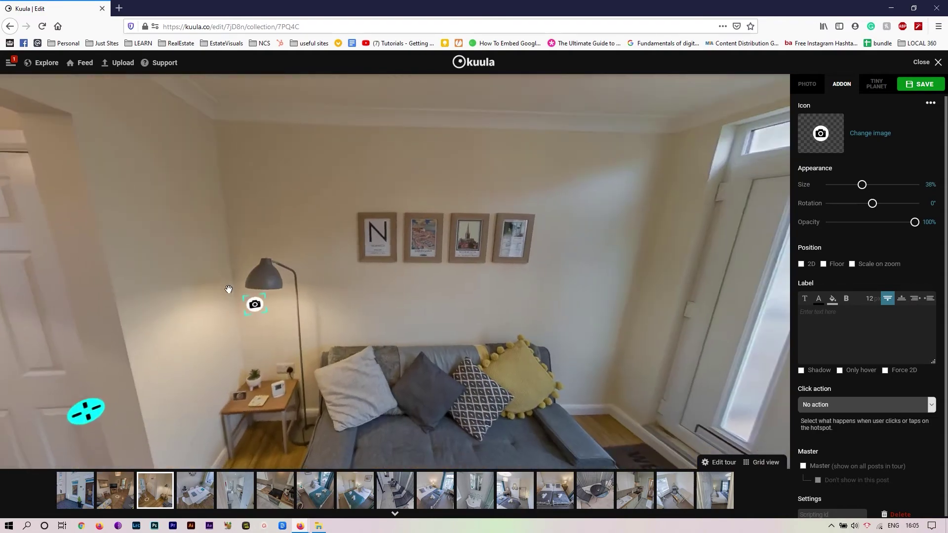
{"action": "left_click_drag", "start_coordinate": [248, 306], "coordinate": [335, 341]}
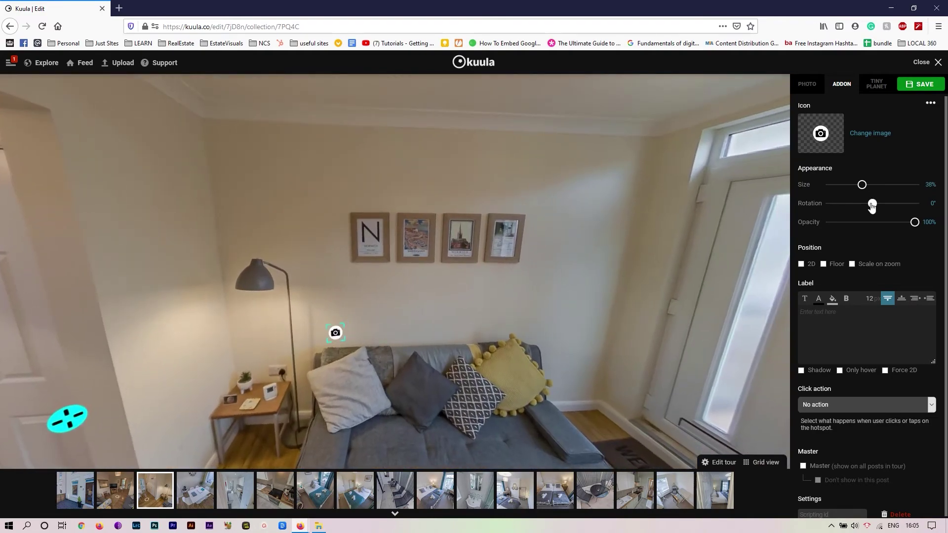
{"action": "left_click_drag", "start_coordinate": [873, 204], "coordinate": [874, 204]}
- Set the camera hotspot's action to Open card (video, text) and upload Hamlets-Rest-5 from the main photos folder as the card image
{"action": "left_click", "coordinate": [850, 405]}
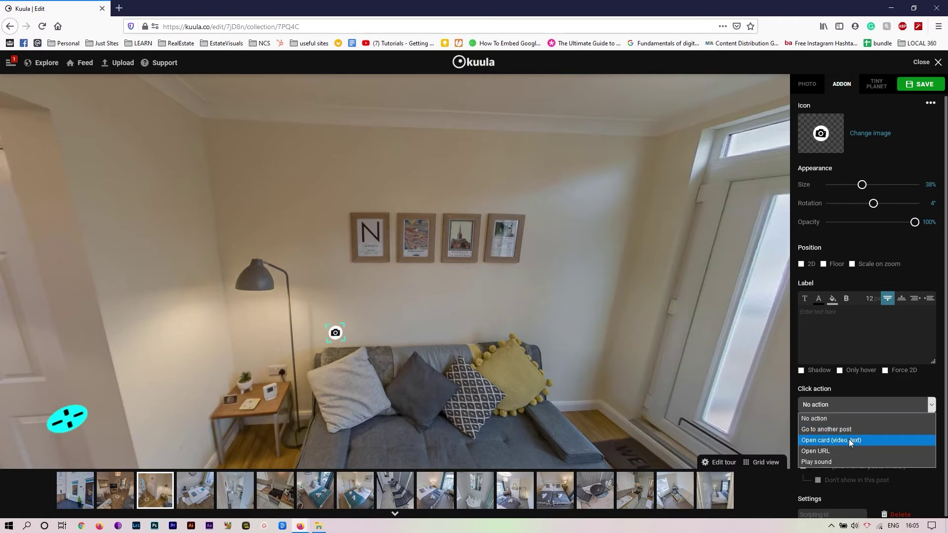
{"action": "left_click", "coordinate": [849, 439]}
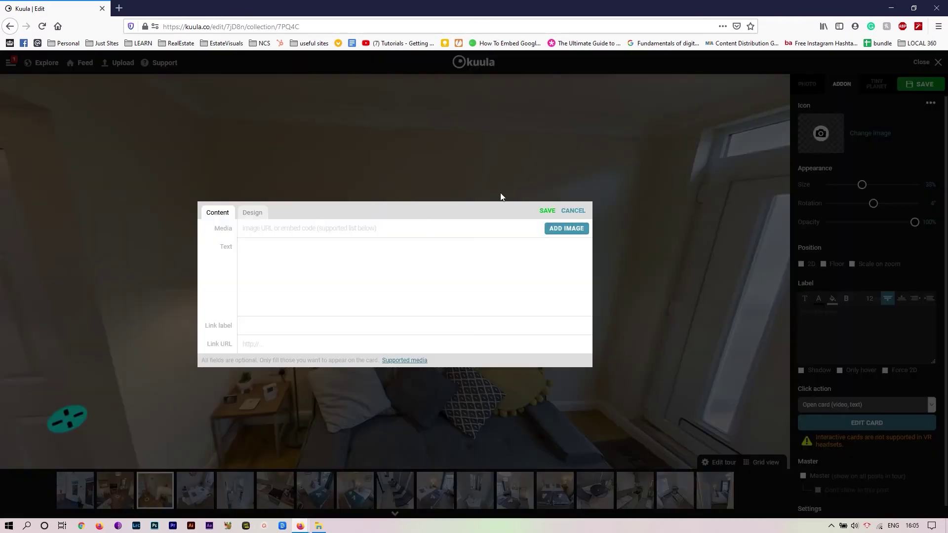
{"action": "left_click", "coordinate": [577, 229]}
{"action": "left_click", "coordinate": [514, 139]}
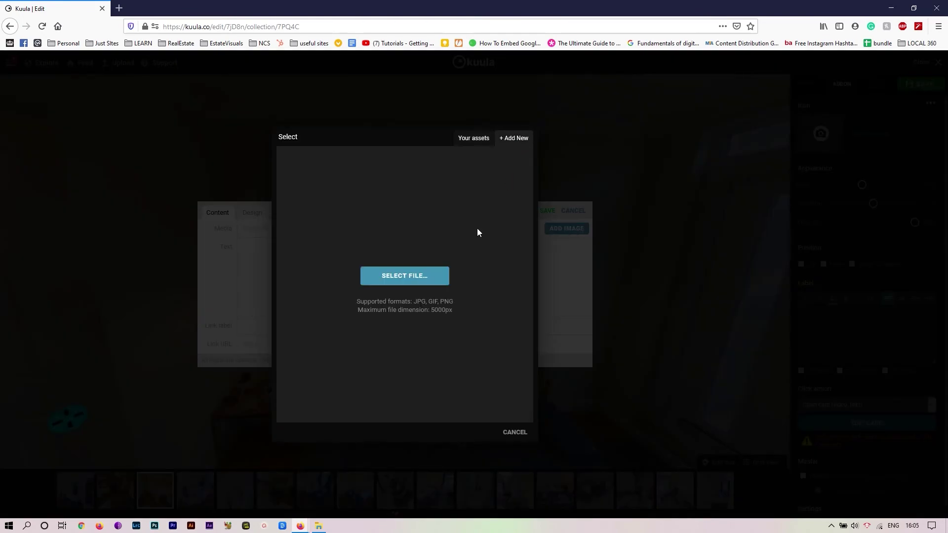
{"action": "left_click", "coordinate": [413, 283]}
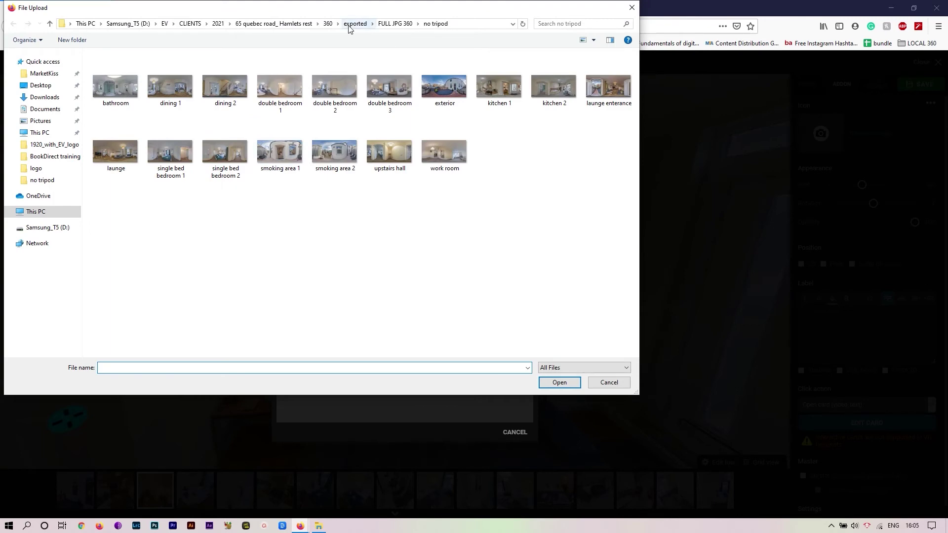
{"action": "left_click", "coordinate": [289, 26]}
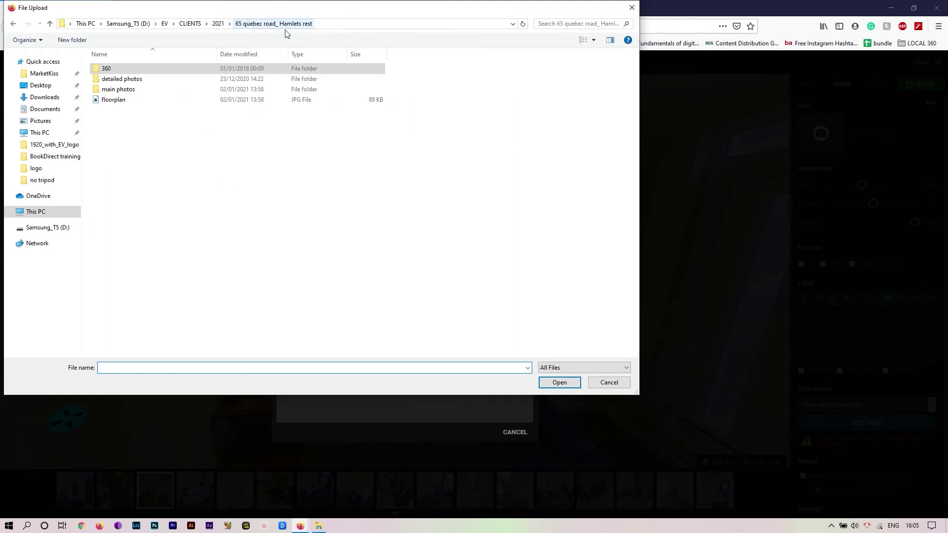
{"action": "double_click", "coordinate": [124, 90]}
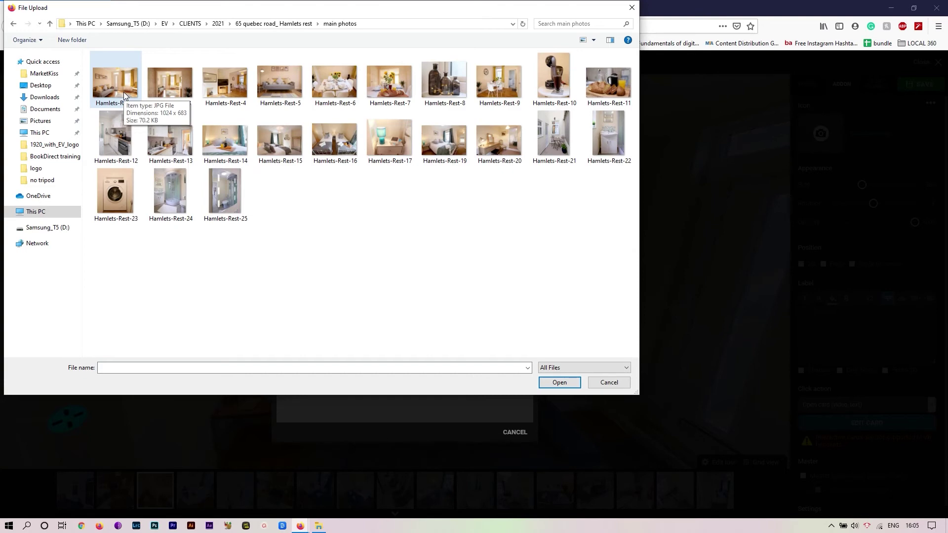
{"action": "left_click", "coordinate": [280, 82]}
{"action": "double_click", "coordinate": [284, 84]}
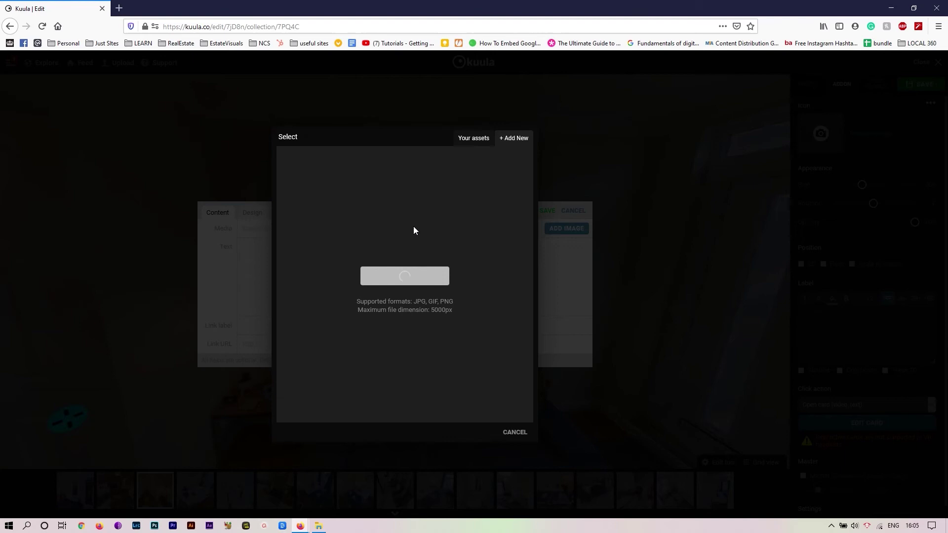
- Switch to File Explorer and go up from the 360 folder to the property's main folder
{"action": "left_click", "coordinate": [318, 526]}
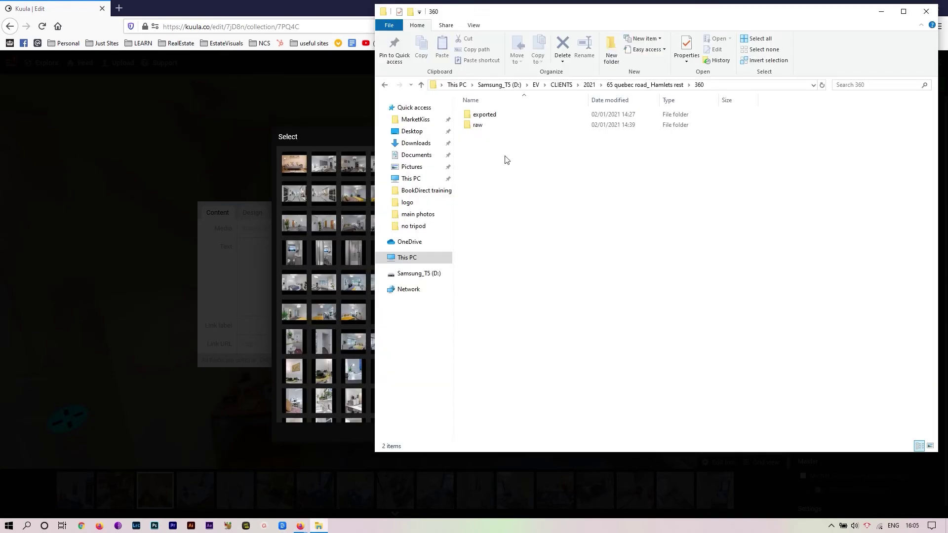
{"action": "key", "text": "alt+Up"}
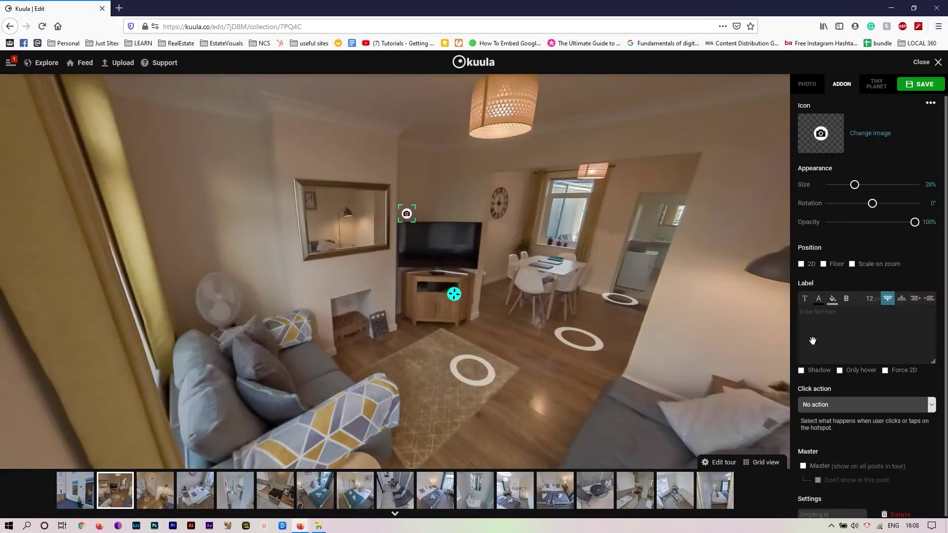
- Save Launge enterance with its 28% camera hotspot beside the TV, and follow the Launge floor ring to view Dining 1's table area
{"action": "left_click", "coordinate": [933, 85]}
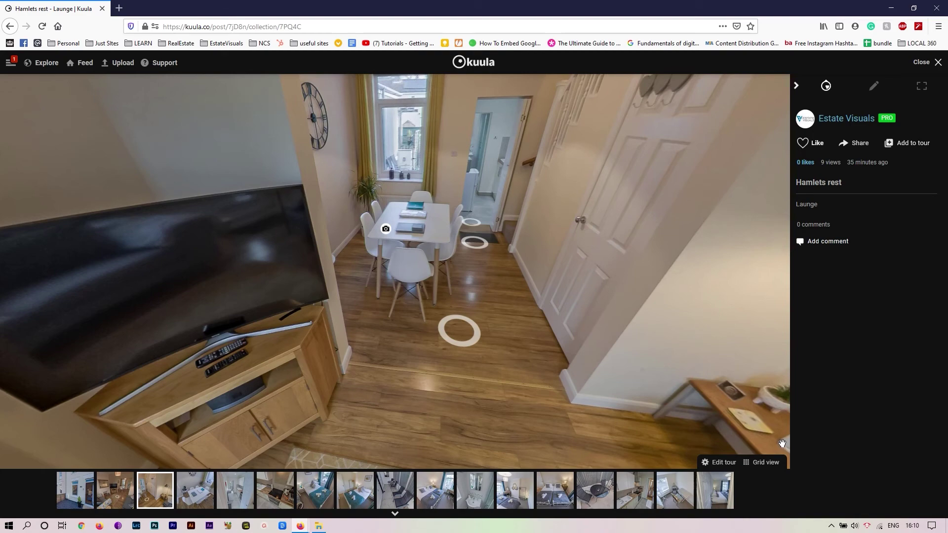
{"action": "left_click", "coordinate": [476, 330]}
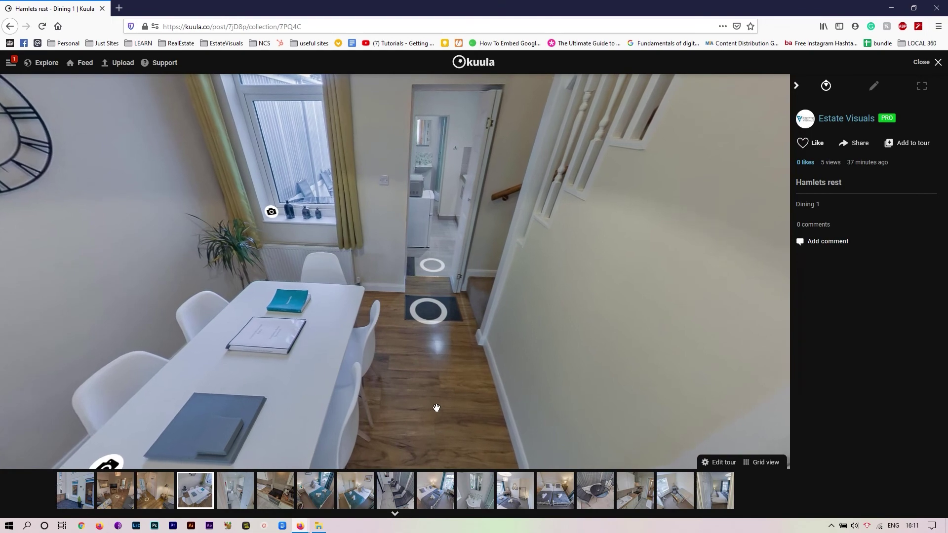
{"action": "left_click_drag", "start_coordinate": [313, 397], "coordinate": [492, 303]}
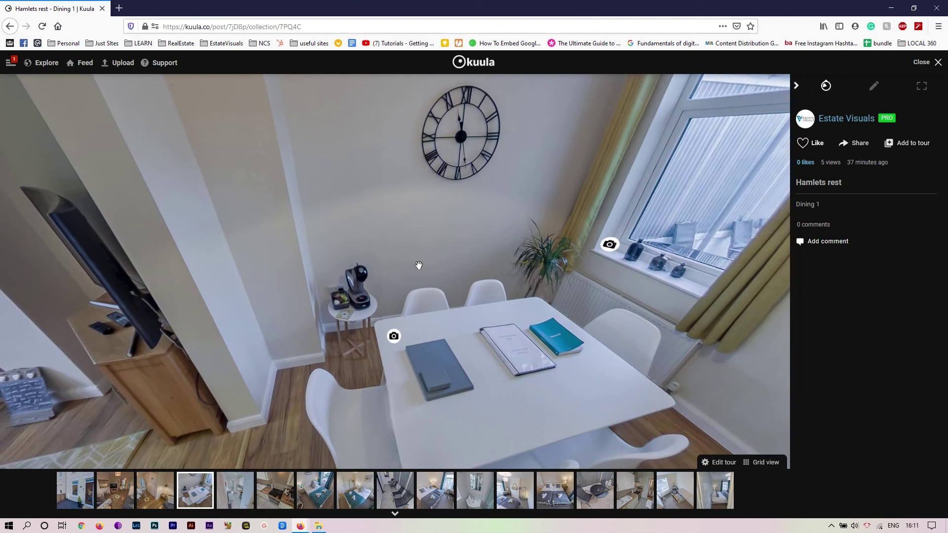